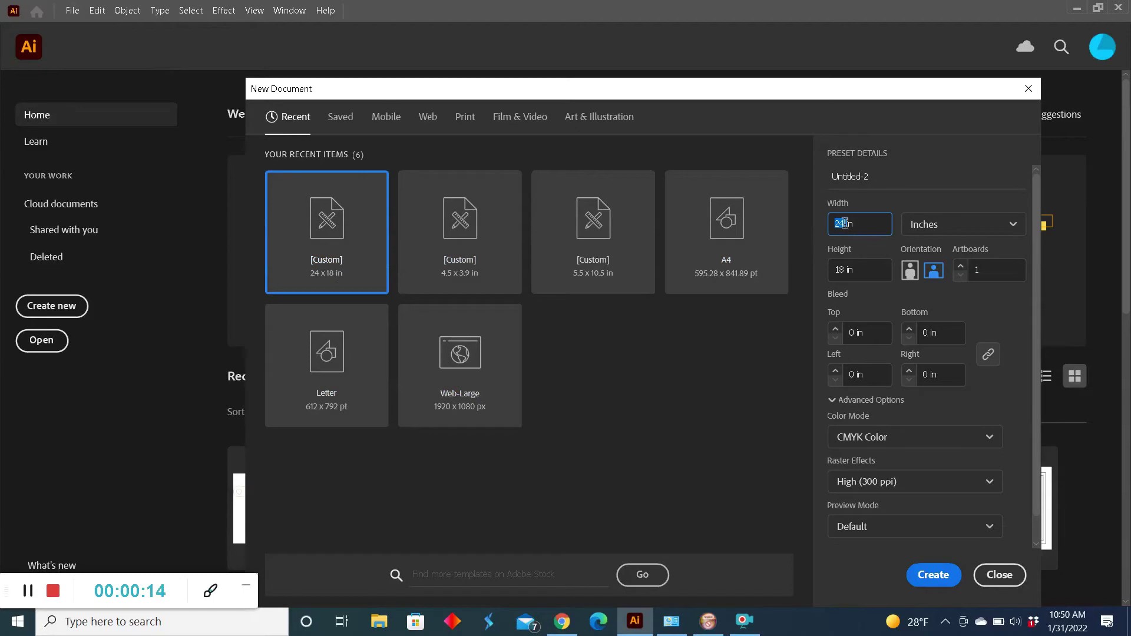
Create a new document 18 in wide and 12 in high
text(18)
key(Tab)
text(12)
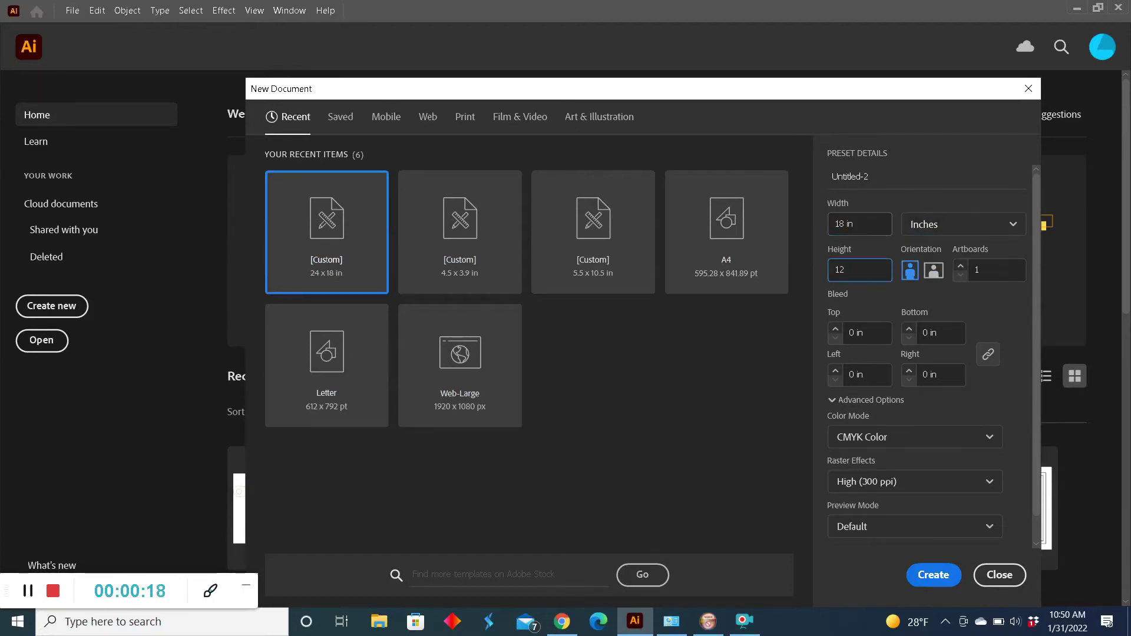
key(Tab)
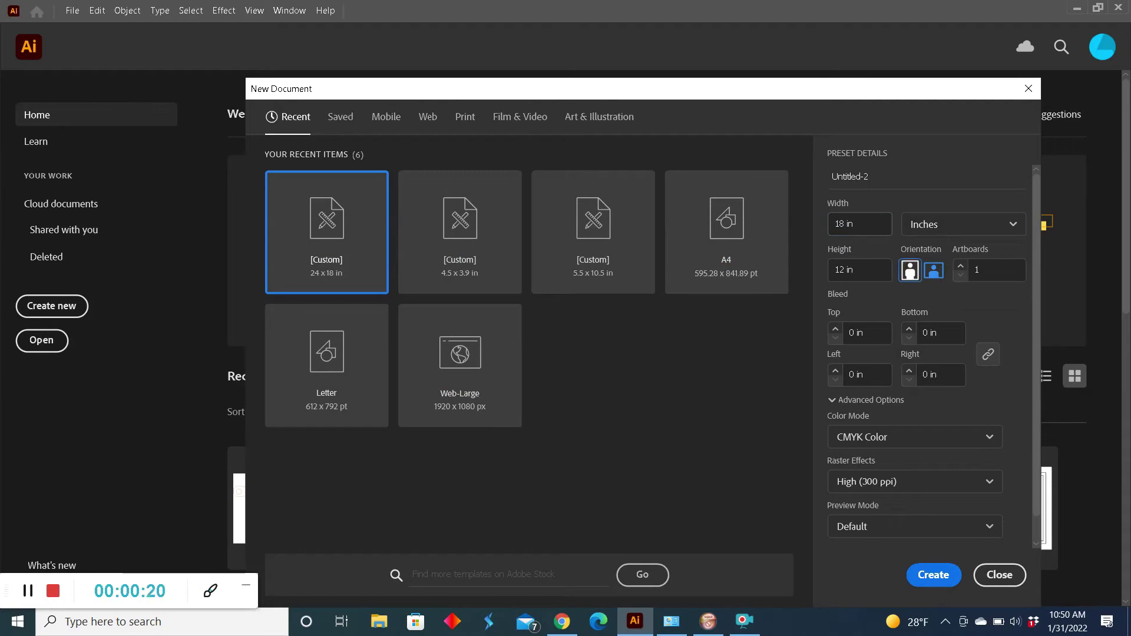
click(934, 575)
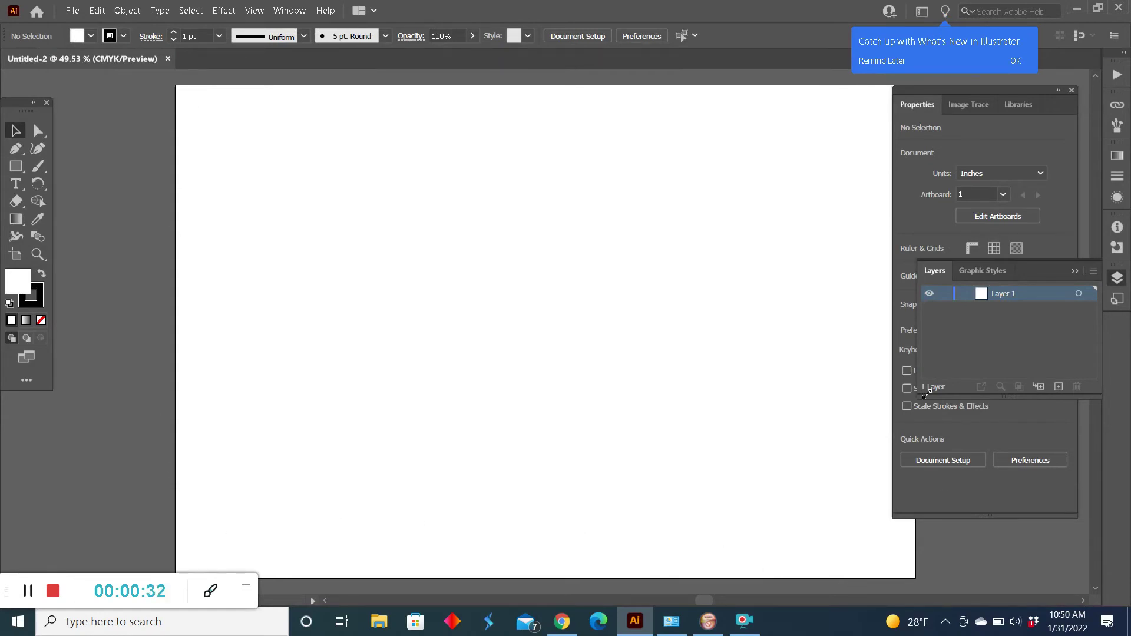
Move the Properties panel clear of the Layers panel's overlap and dismiss the What's New notice
drag(937, 94, 959, 86)
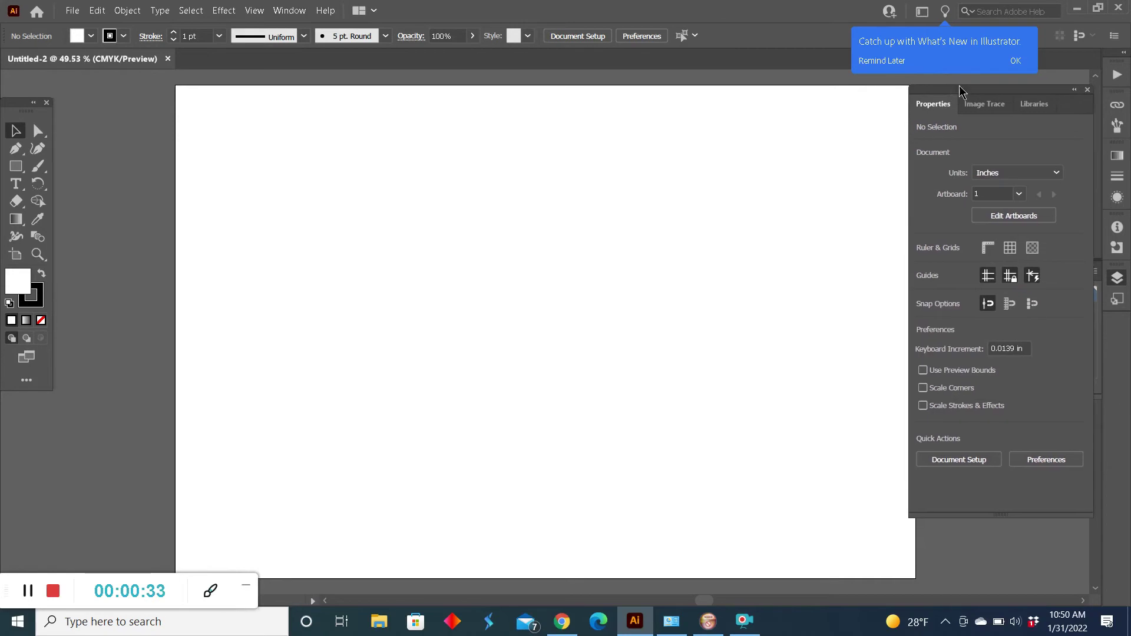
click(895, 69)
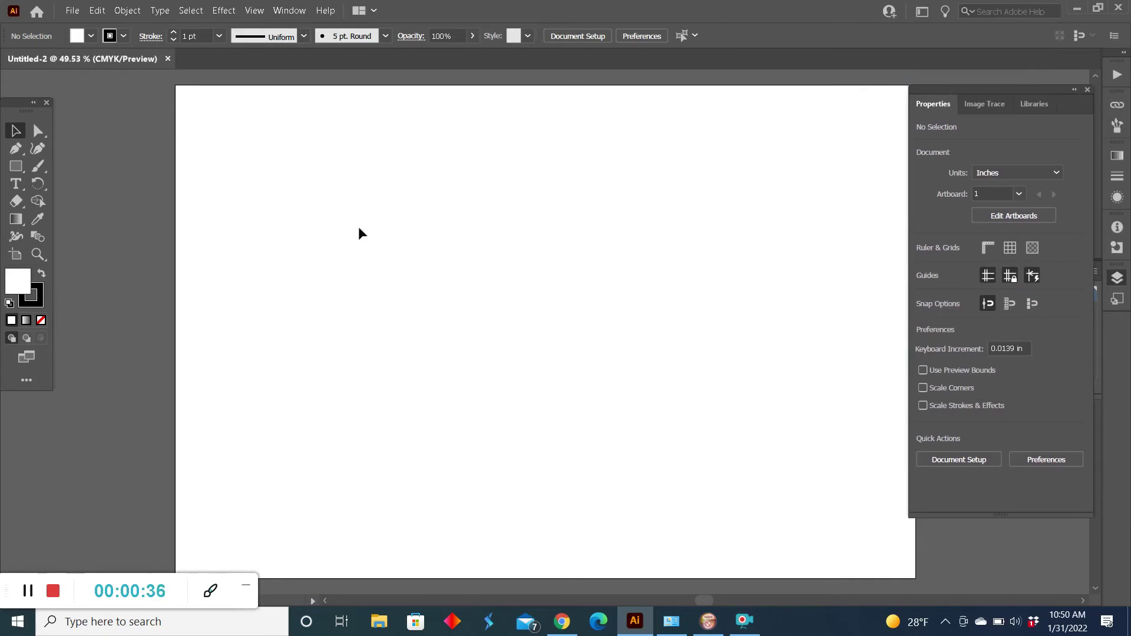
Create a rectangle 8 in wide and 1 in high at the artboard's upper-left corner
click(16, 166)
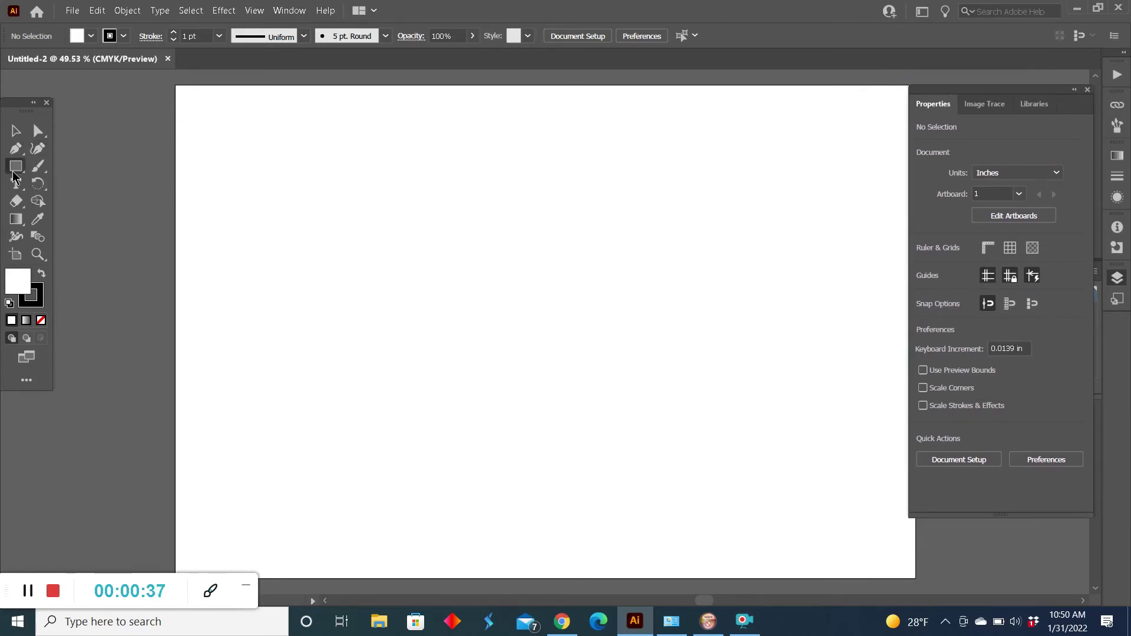
click(175, 86)
text(8)
key(Tab)
text(1)
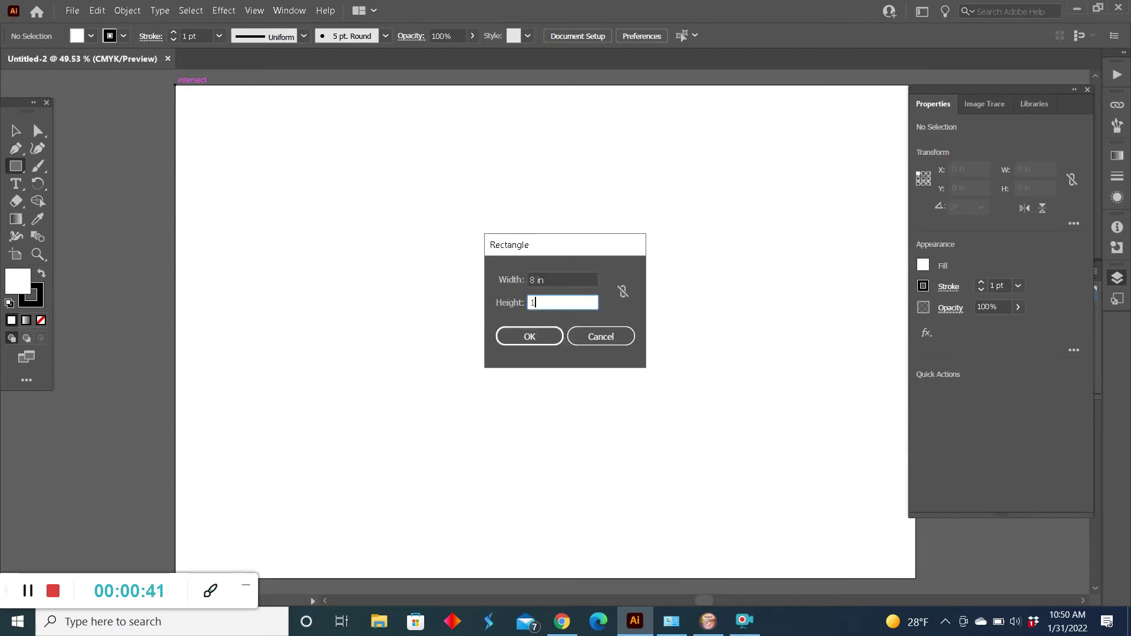
click(519, 334)
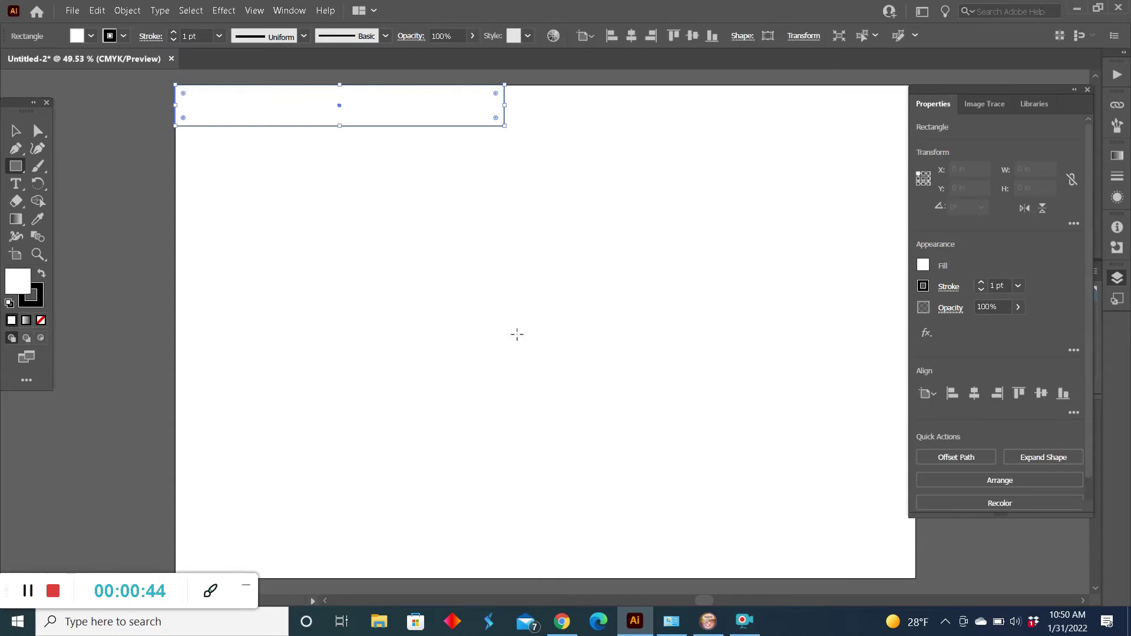
Create a second rectangle 1 in wide and 8 in high on the empty part of the artboard
click(450, 247)
text(1)
key(Tab)
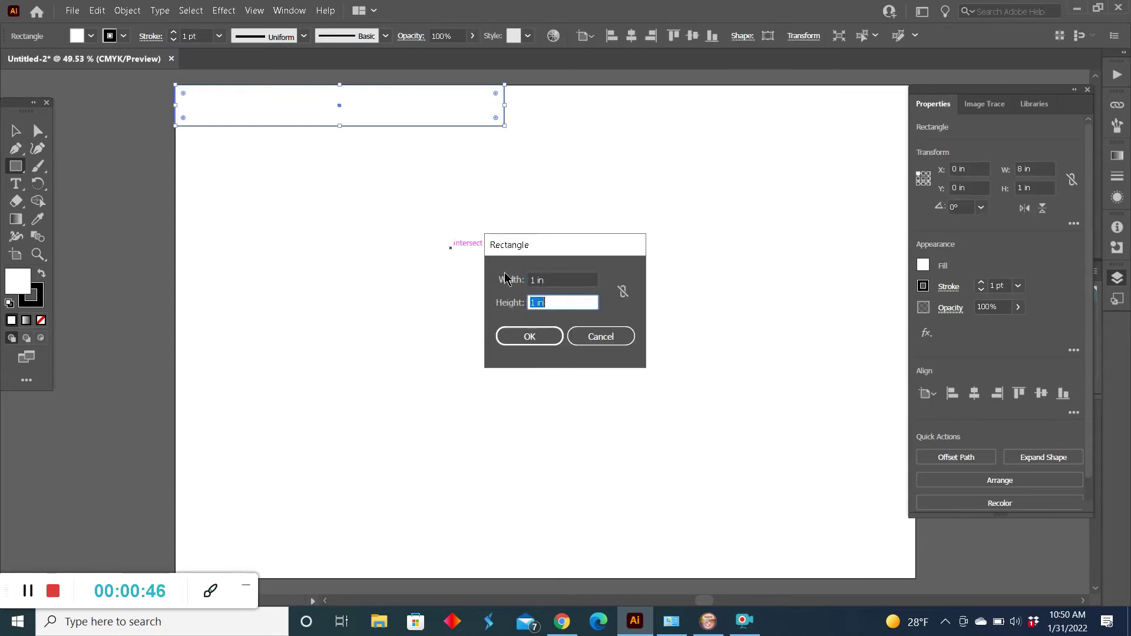
text(8)
click(526, 332)
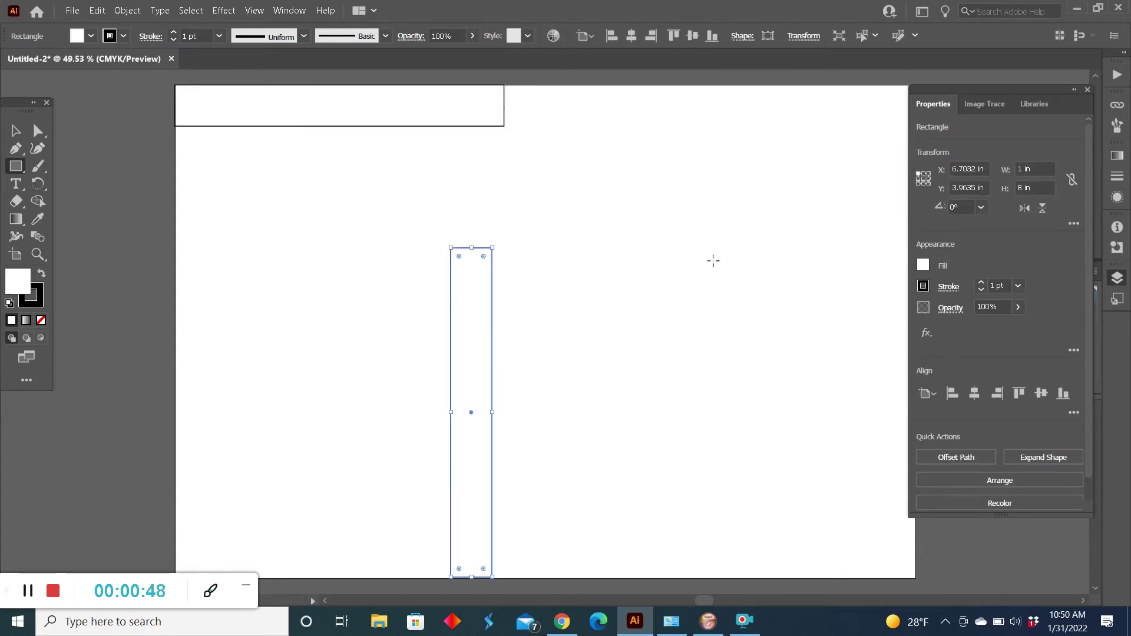
Position the vertical rectangle at X 0 and Y 0 so it overlaps the horizontal one at the artboard corner, and deselect everything
click(968, 168)
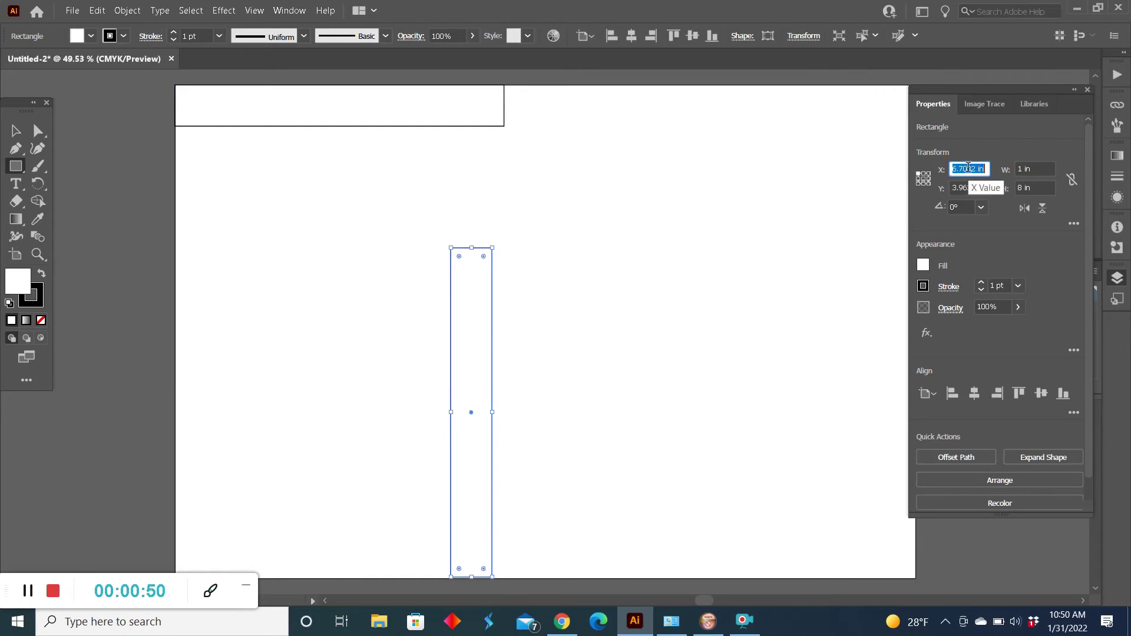
text(0)
key(Tab)
text(0)
key(Tab)
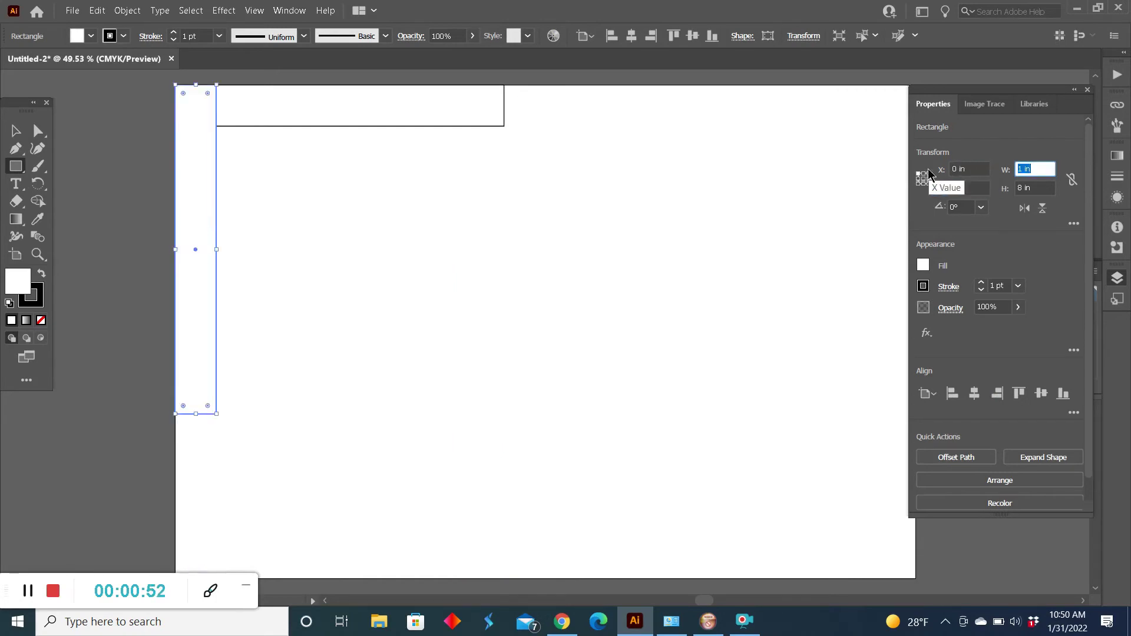
click(15, 130)
click(338, 126)
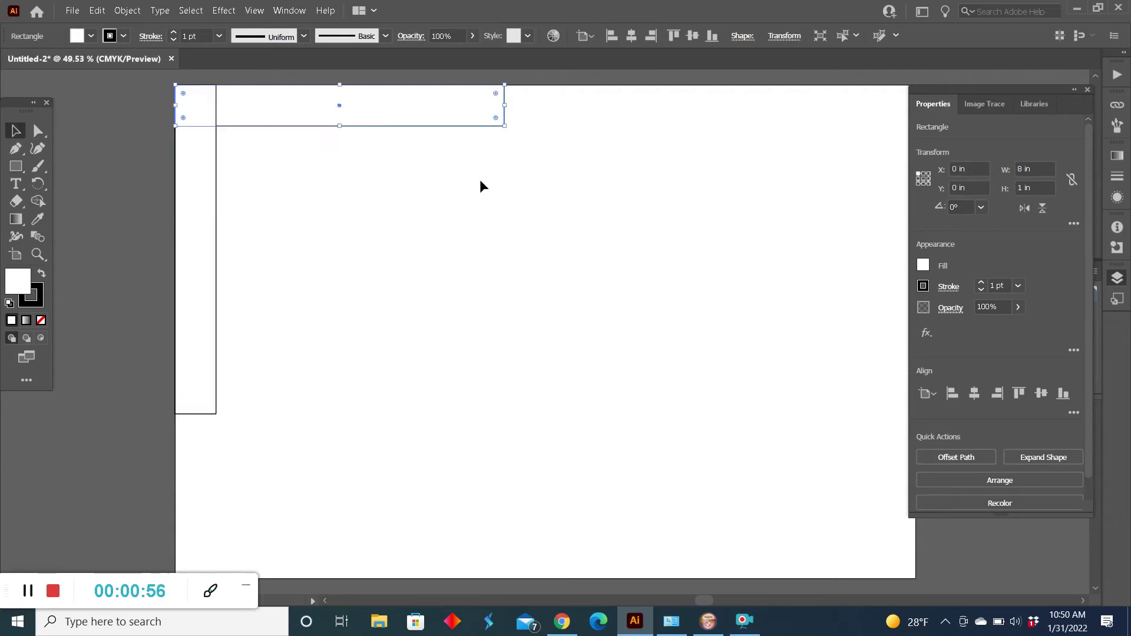
click(437, 255)
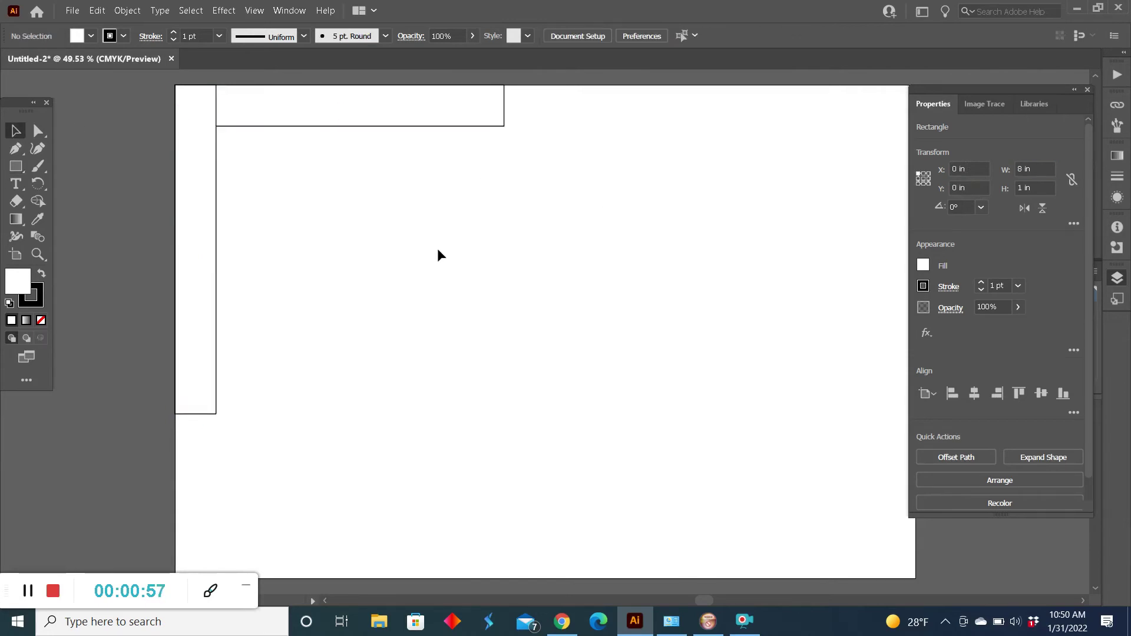
Create a 14 × 6 in rectangle starting at the inner corner where the two narrow rectangles meet
click(16, 166)
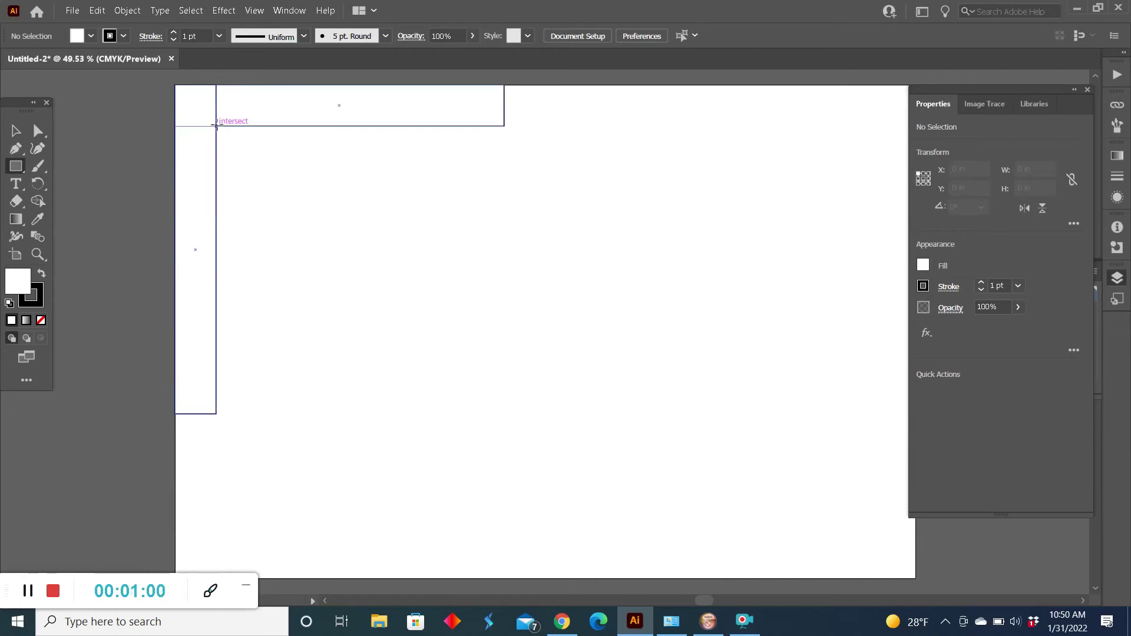
click(216, 126)
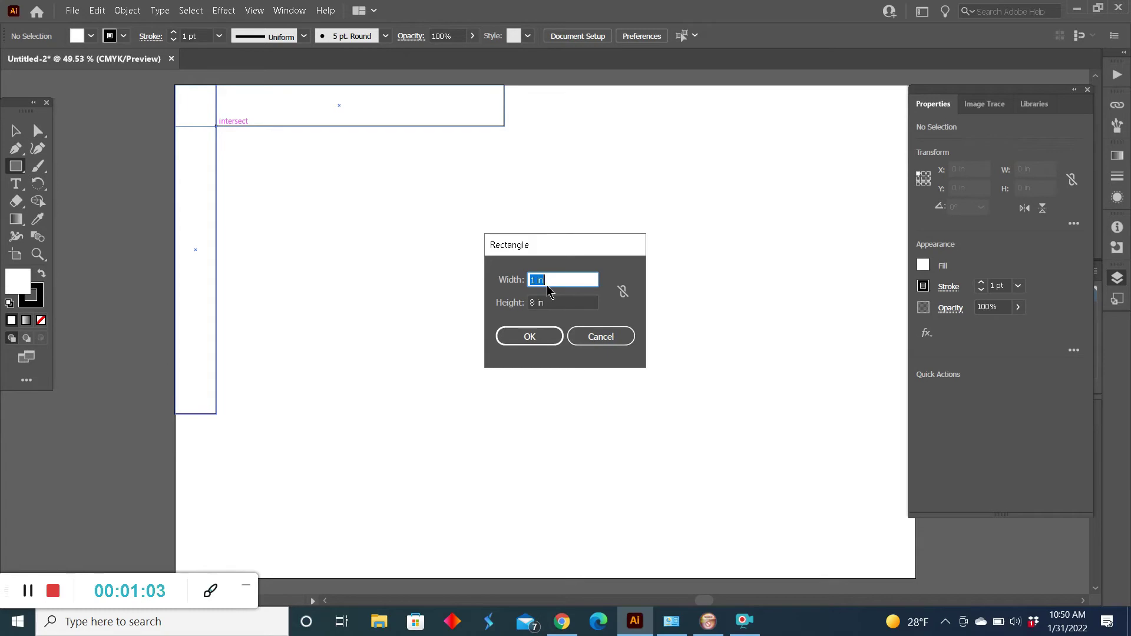
text(14)
key(Tab)
text(6)
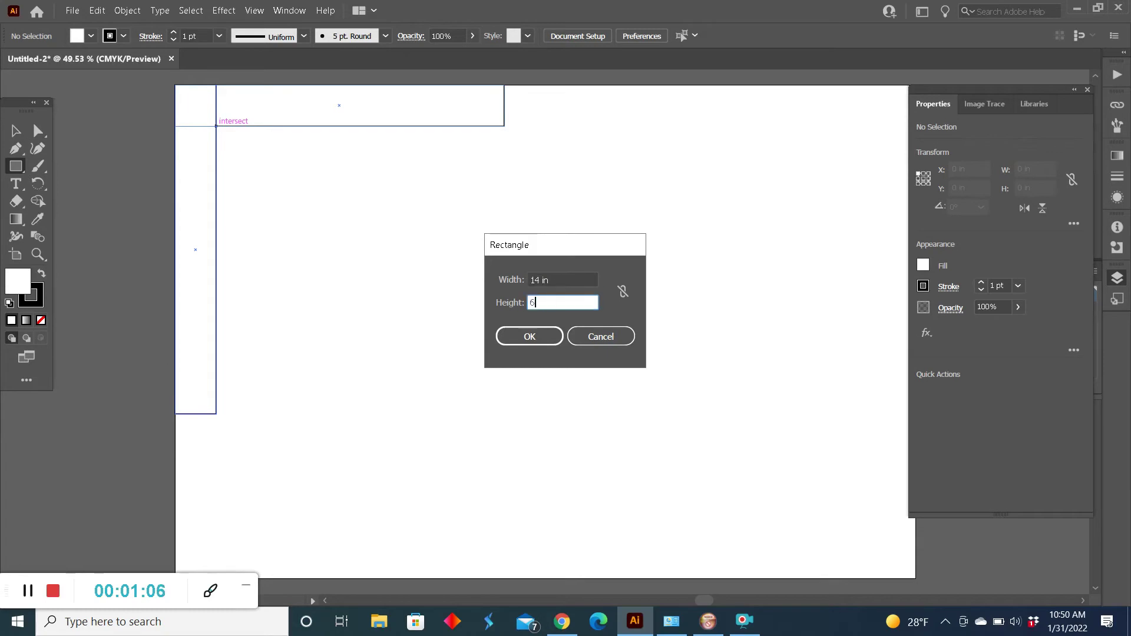
click(528, 336)
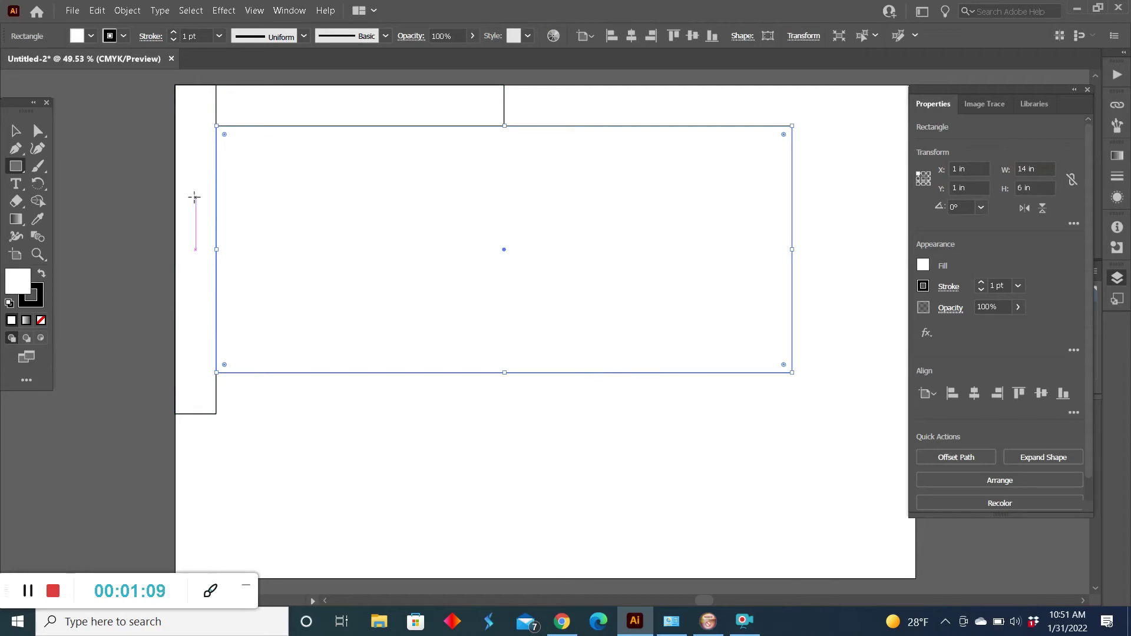
click(17, 131)
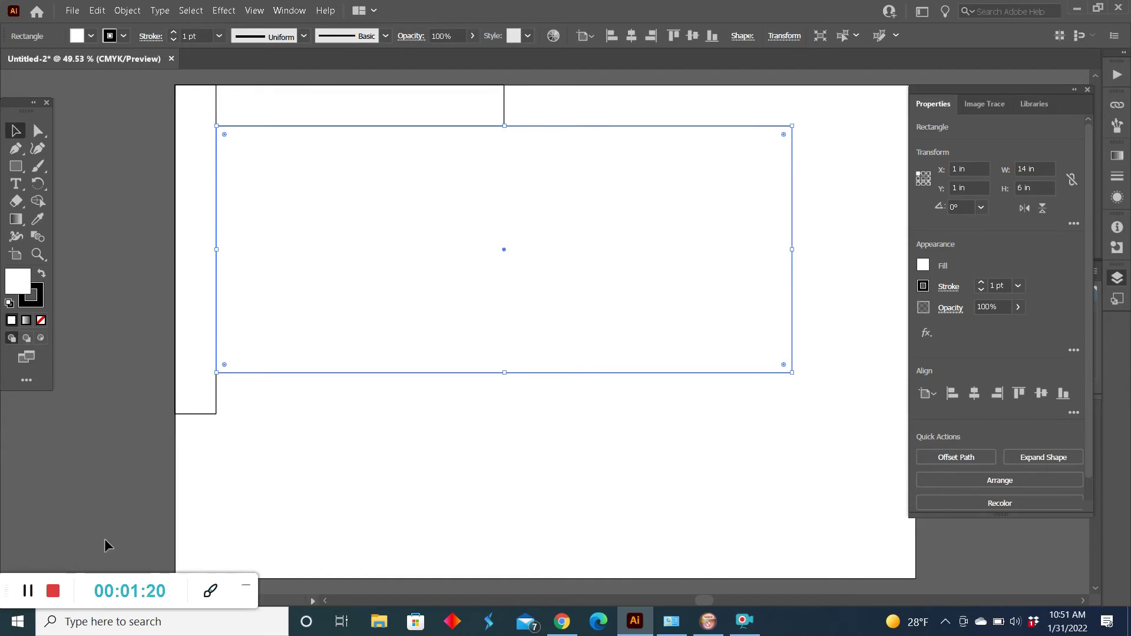
click(28, 590)
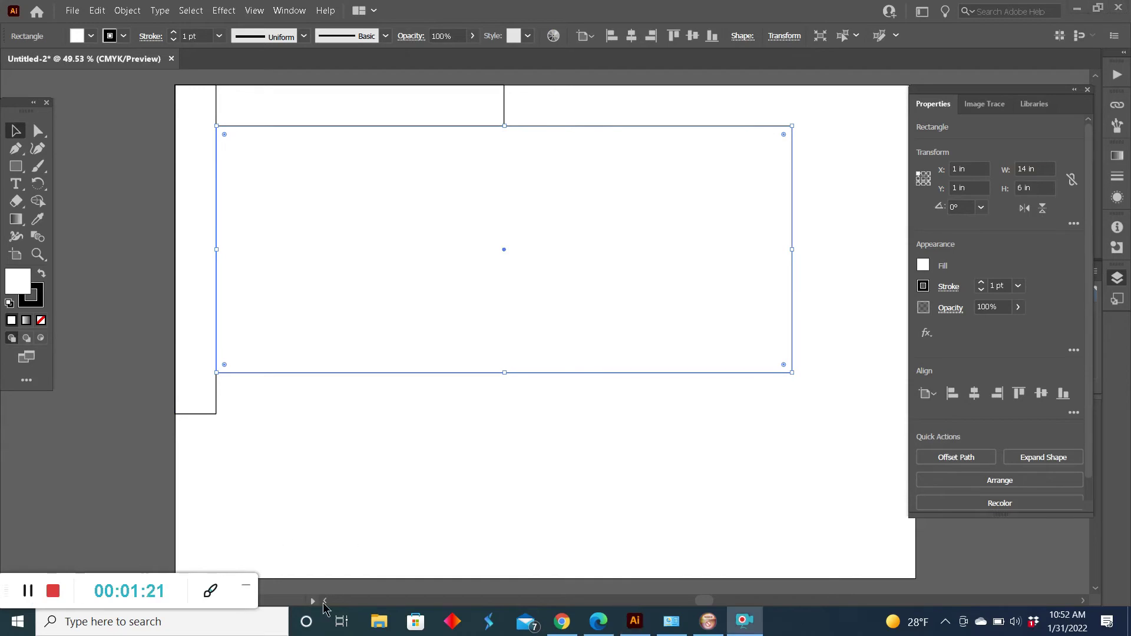
Switch to Microsoft Edge, open the strawberry silhouette from the free vector image results, and copy the image
click(598, 621)
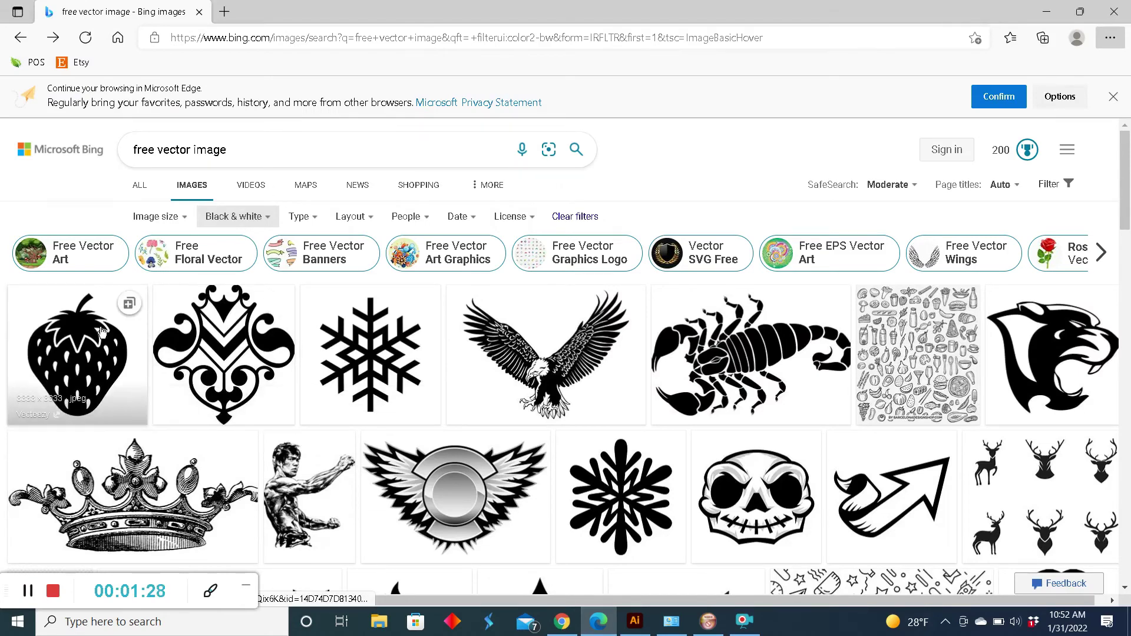
click(74, 365)
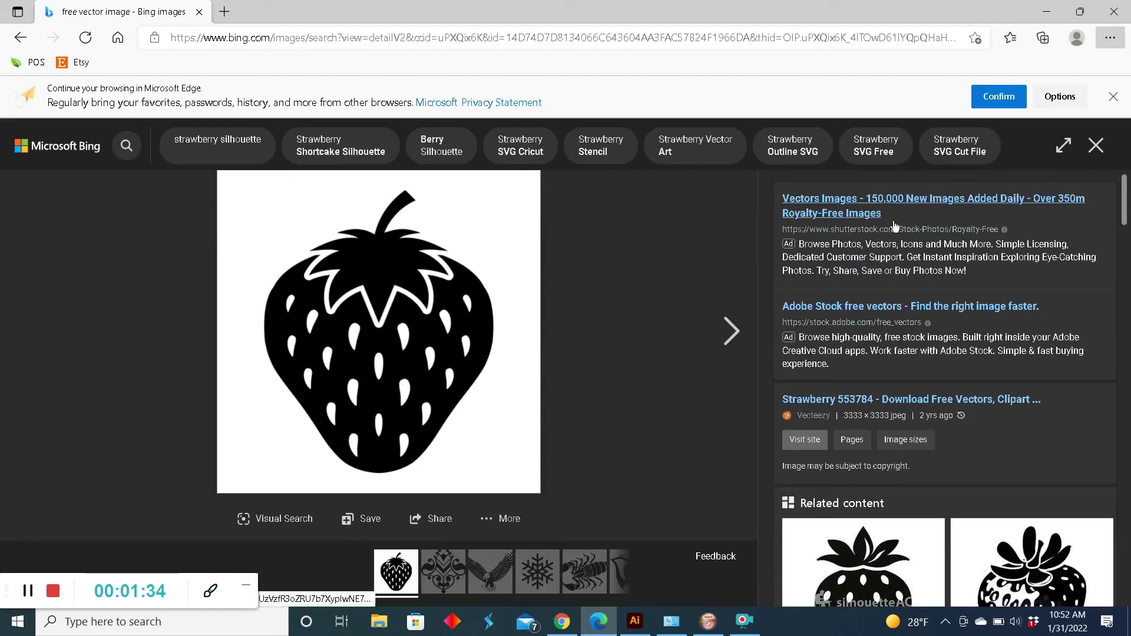
right_click(431, 289)
click(480, 353)
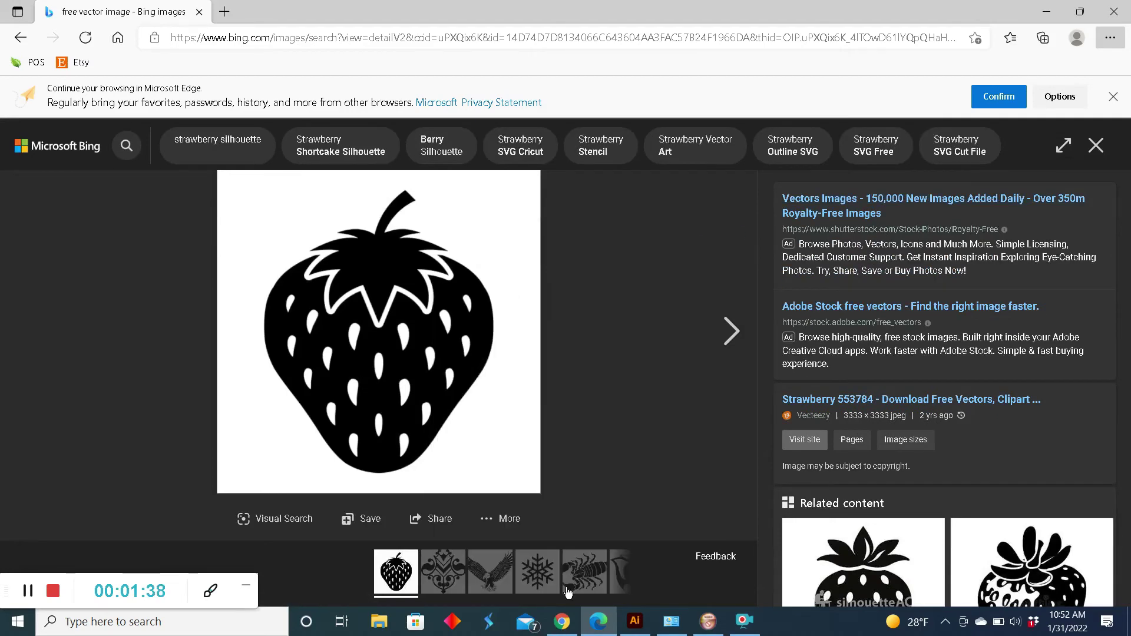
Return to Illustrator, paste the strawberry image, and scale it down to about 4.83 in square
click(641, 626)
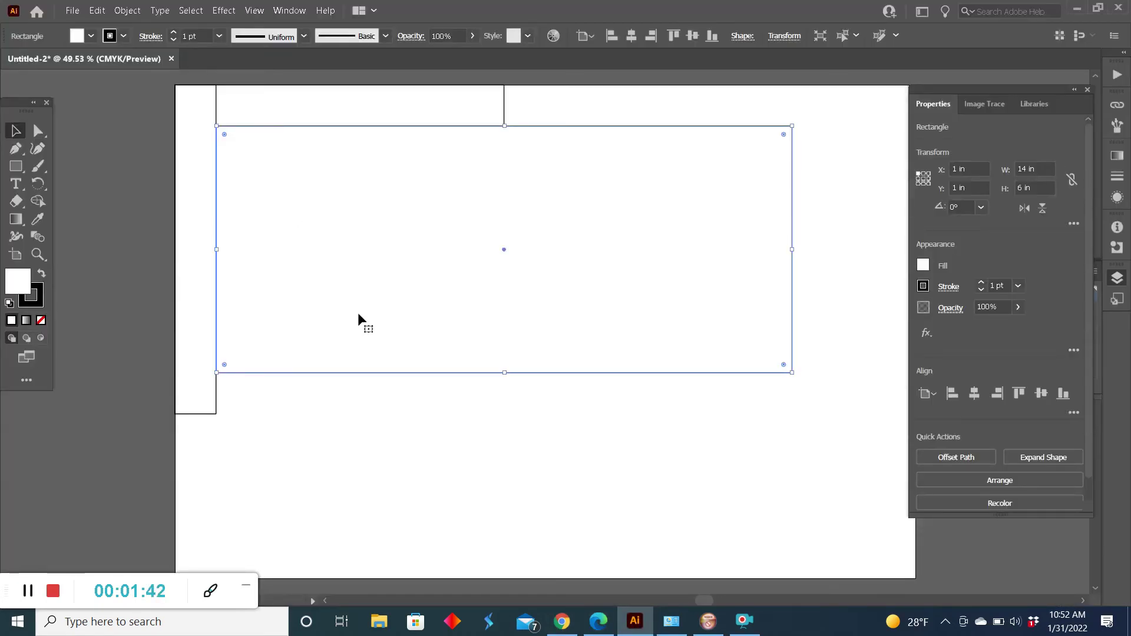
key(a)
key(ctrl+v)
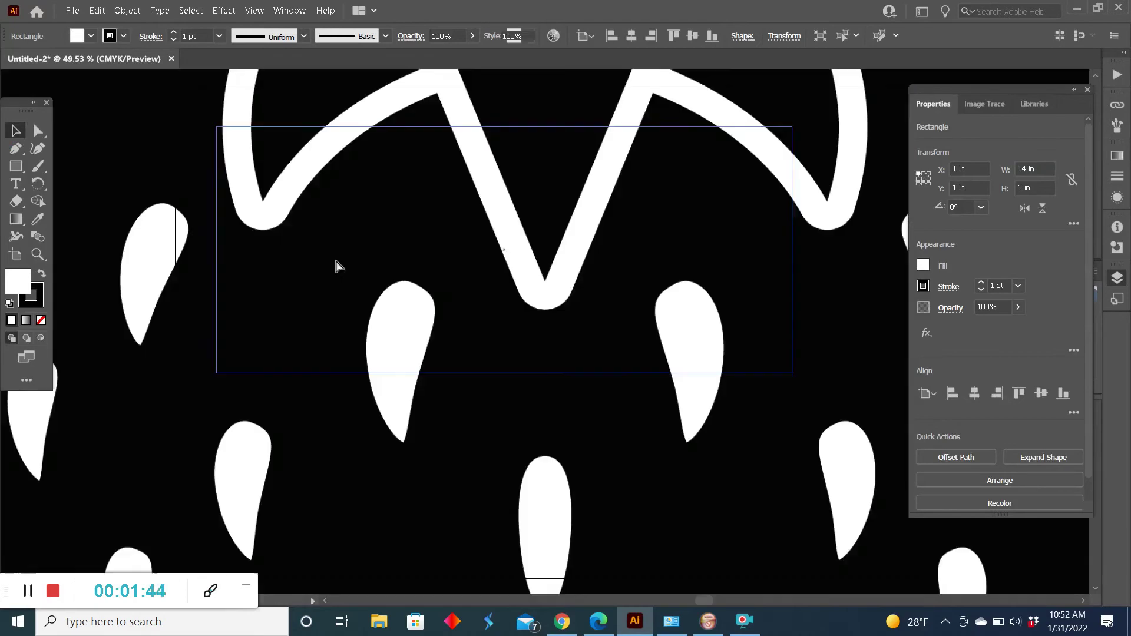
key(ctrl+minus)
key(ctrl+minus)
key(ctrl+minus)
key(ctrl+minus)
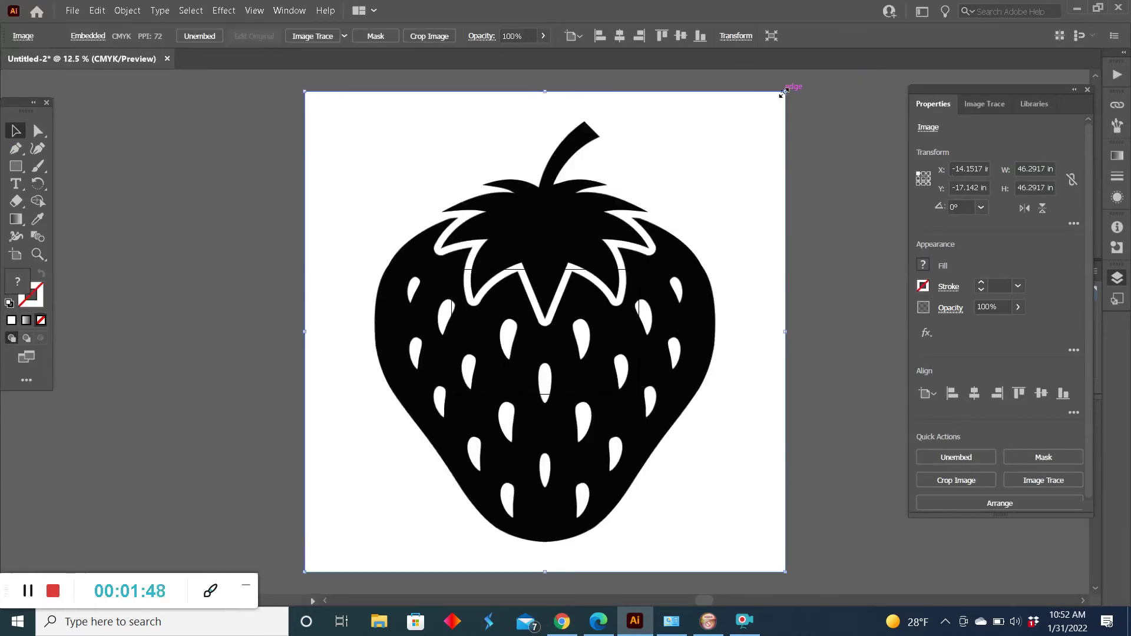
drag(787, 92, 348, 523)
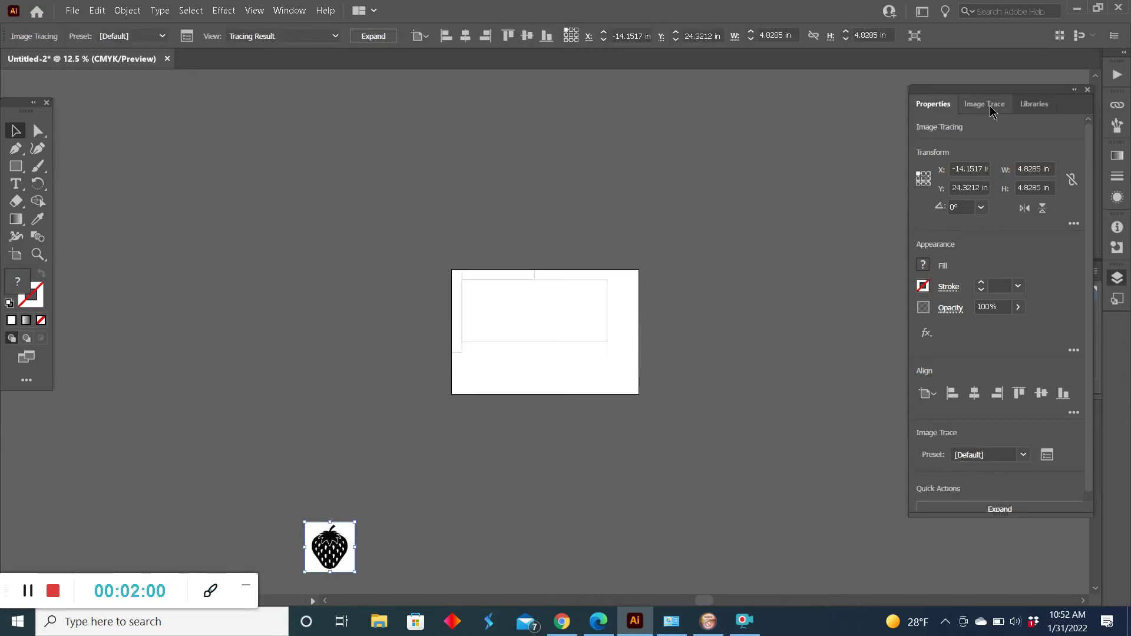
Trace the strawberry image in black and white with Ignore White enabled, and expand the result into paths
click(990, 105)
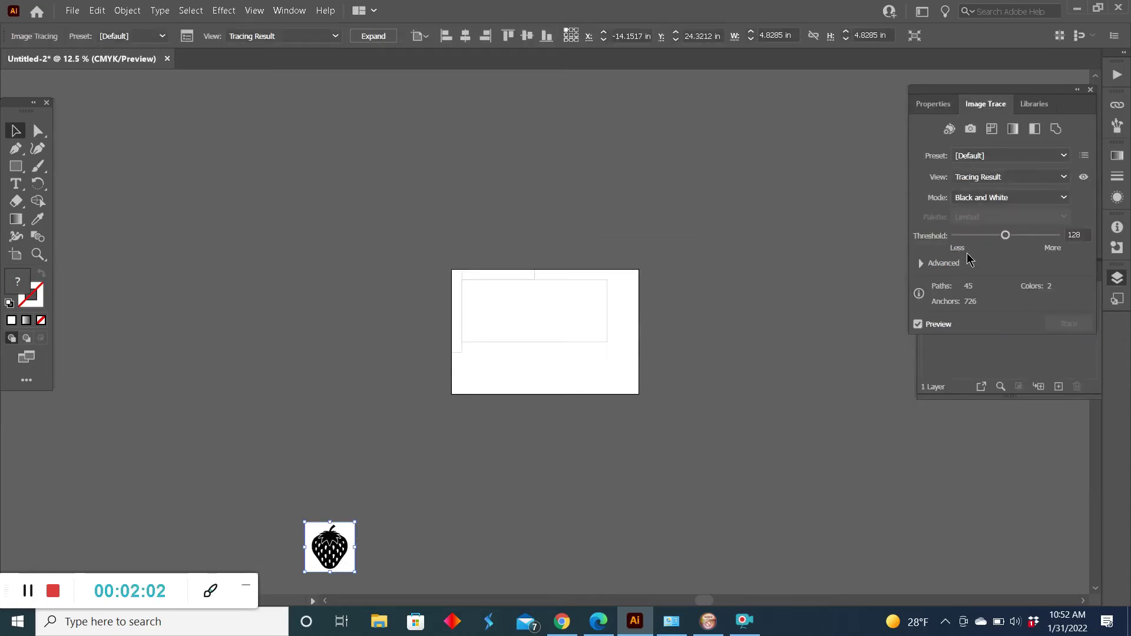
click(921, 263)
click(956, 434)
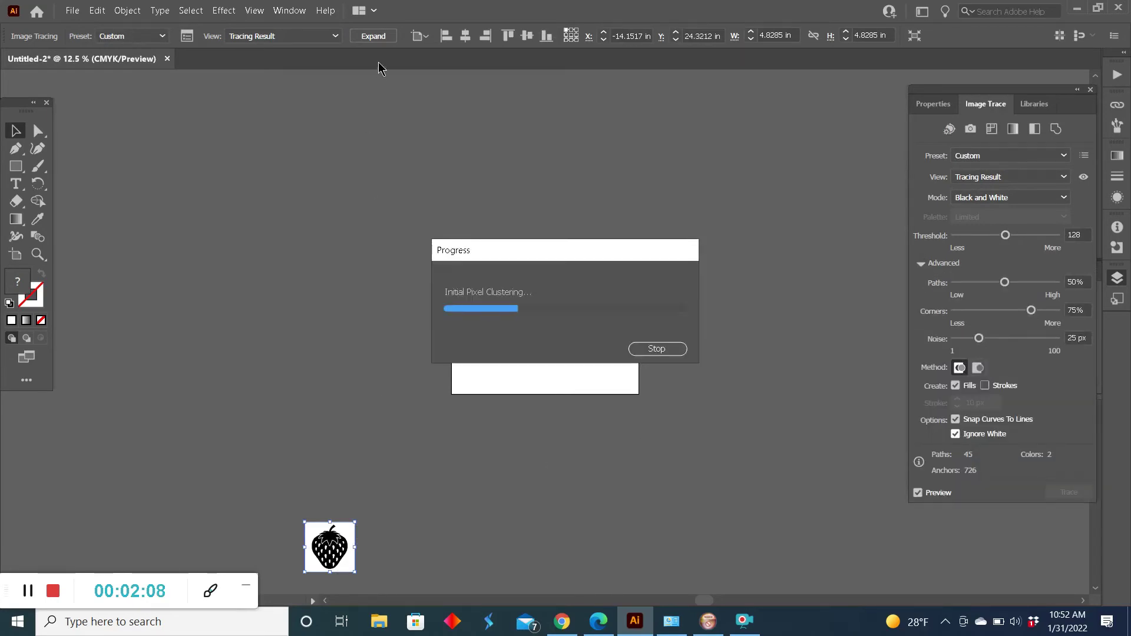
click(373, 36)
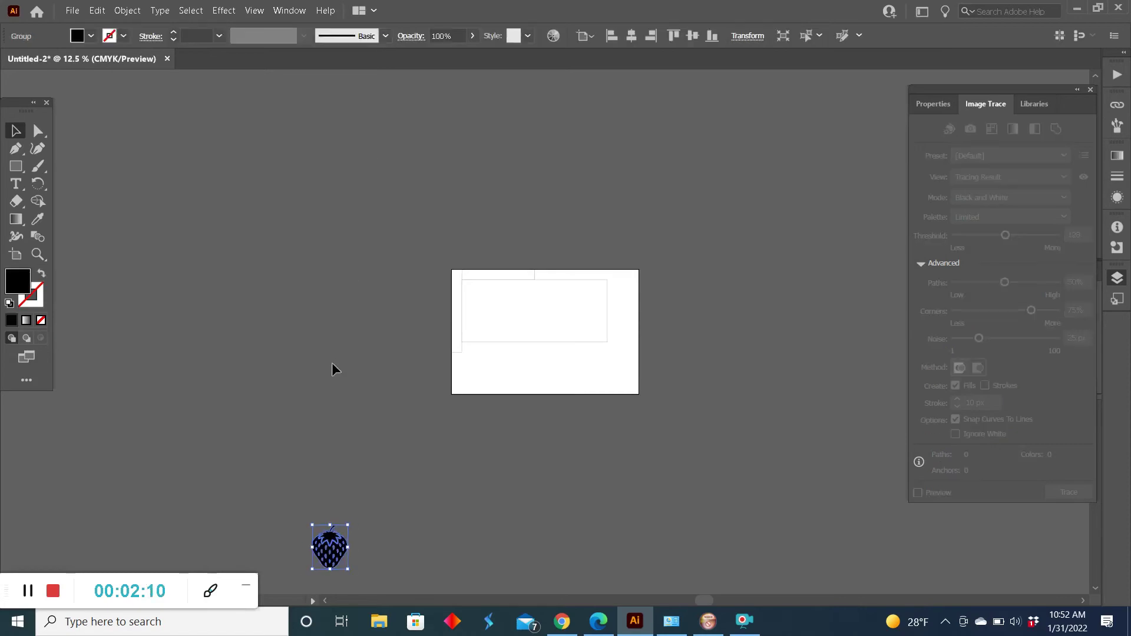
Move the traced strawberry into the right part of the 14 × 6 in rectangle and scale it down slightly
drag(312, 525, 580, 329)
key(ctrl+equal)
key(ctrl+equal)
key(ctrl+equal)
key(ctrl+equal)
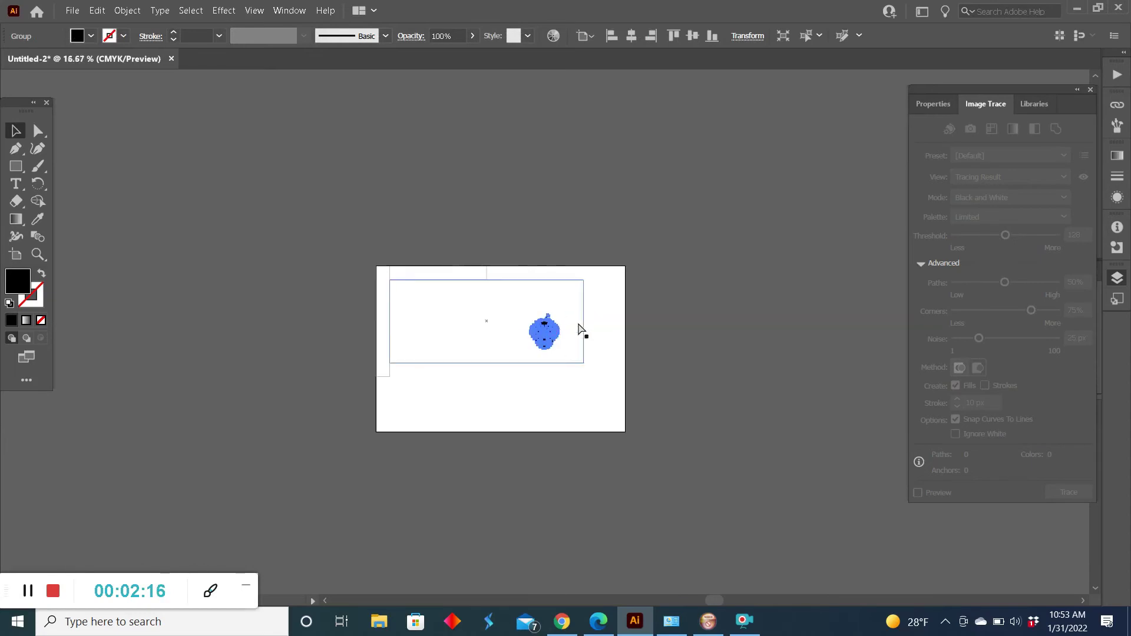
click(734, 313)
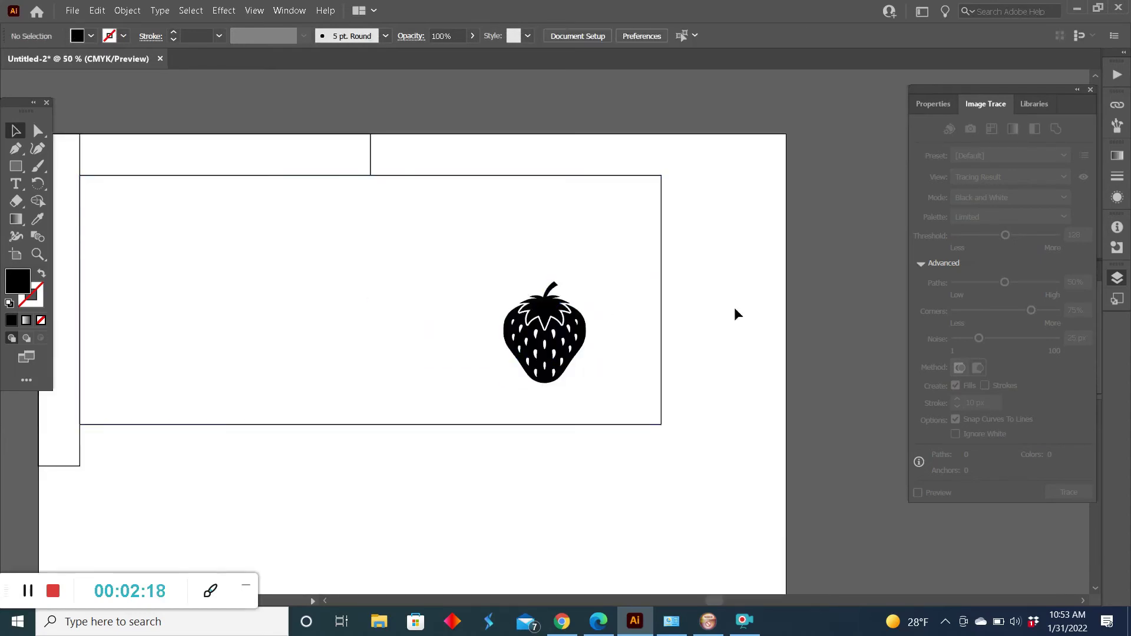
click(564, 337)
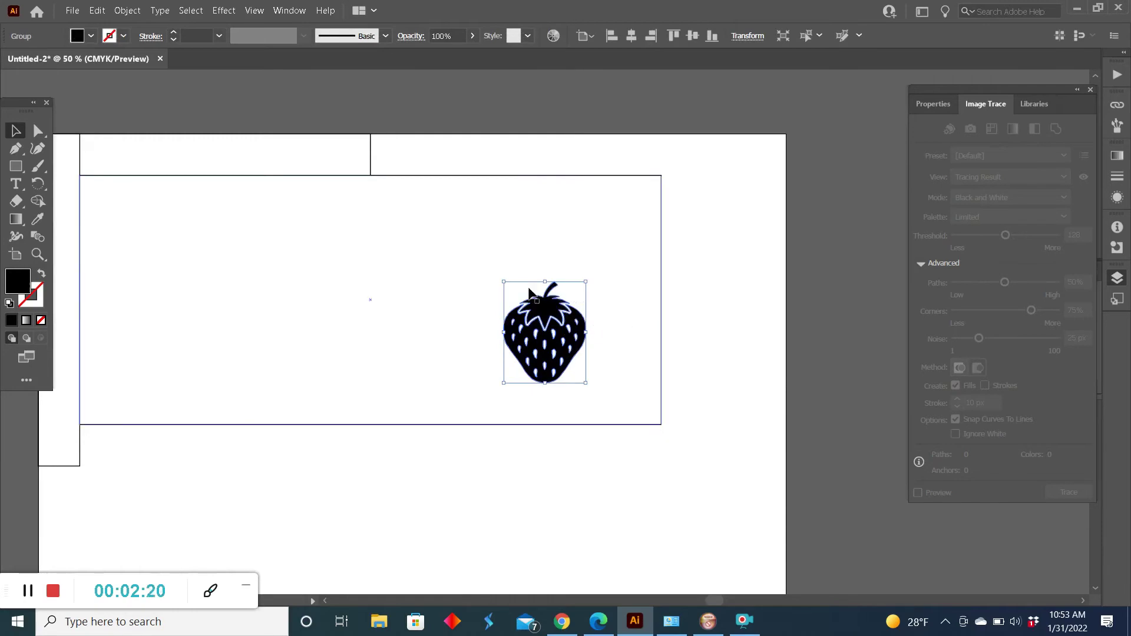
drag(504, 282, 514, 294)
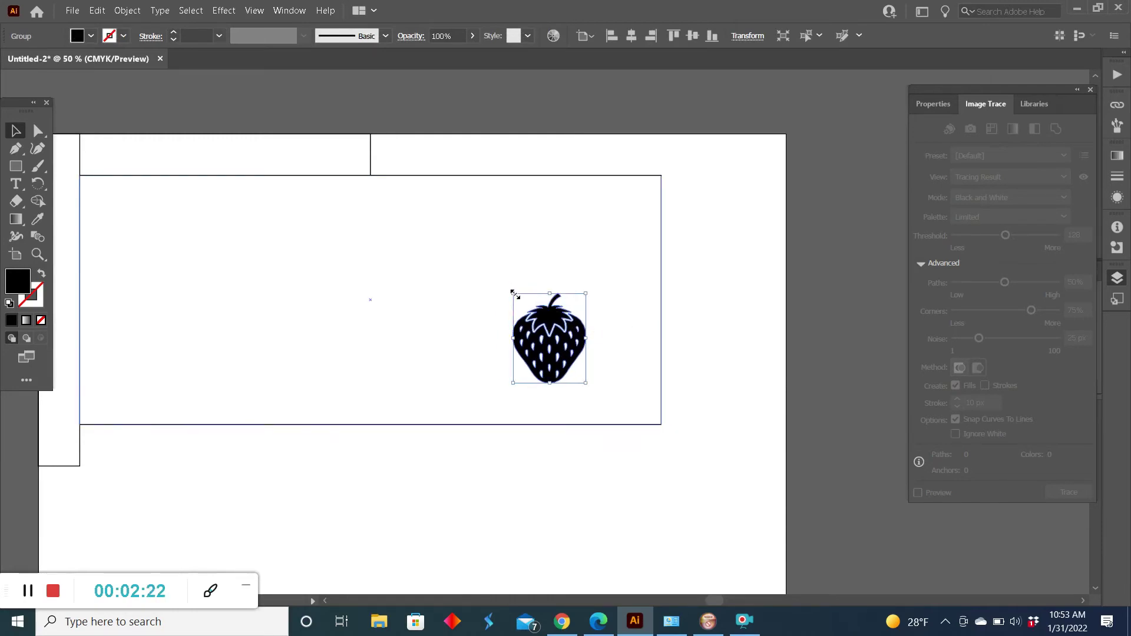
Add the text "Mary's Strawberries", enlarge it to about 22.7 pt, and place it just below the strawberry
click(326, 263)
click(16, 183)
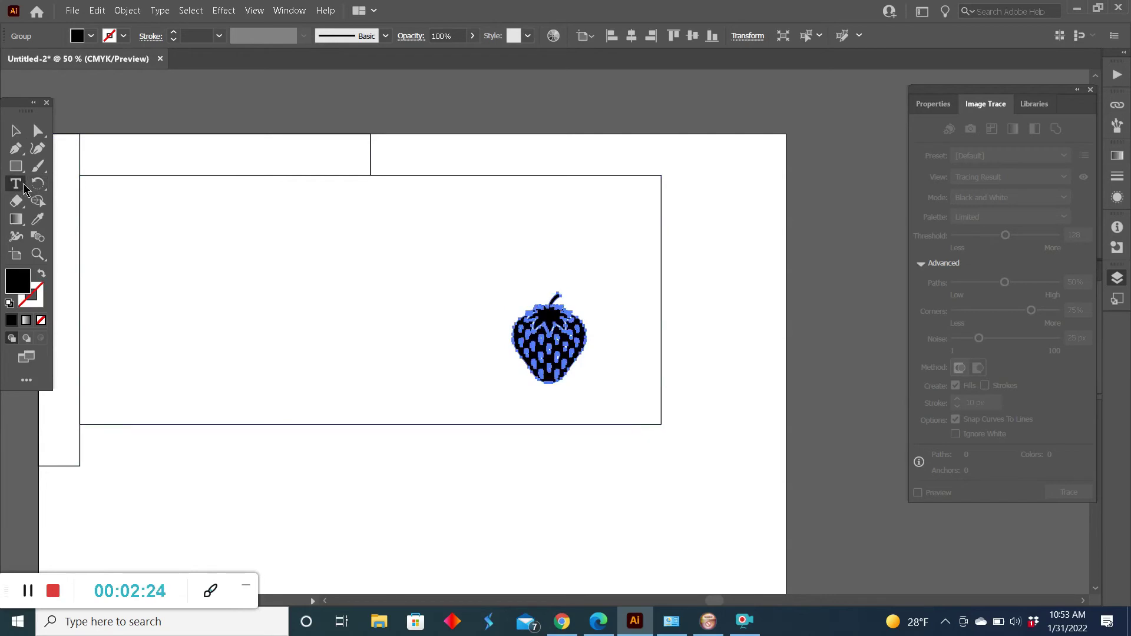
click(516, 268)
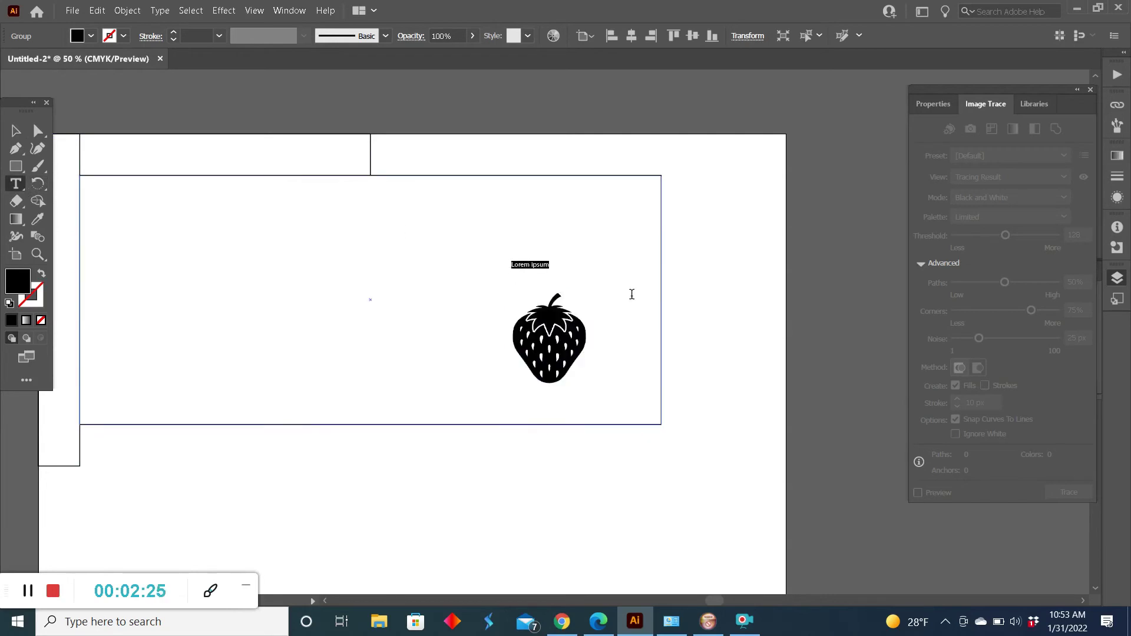
text(Mary)
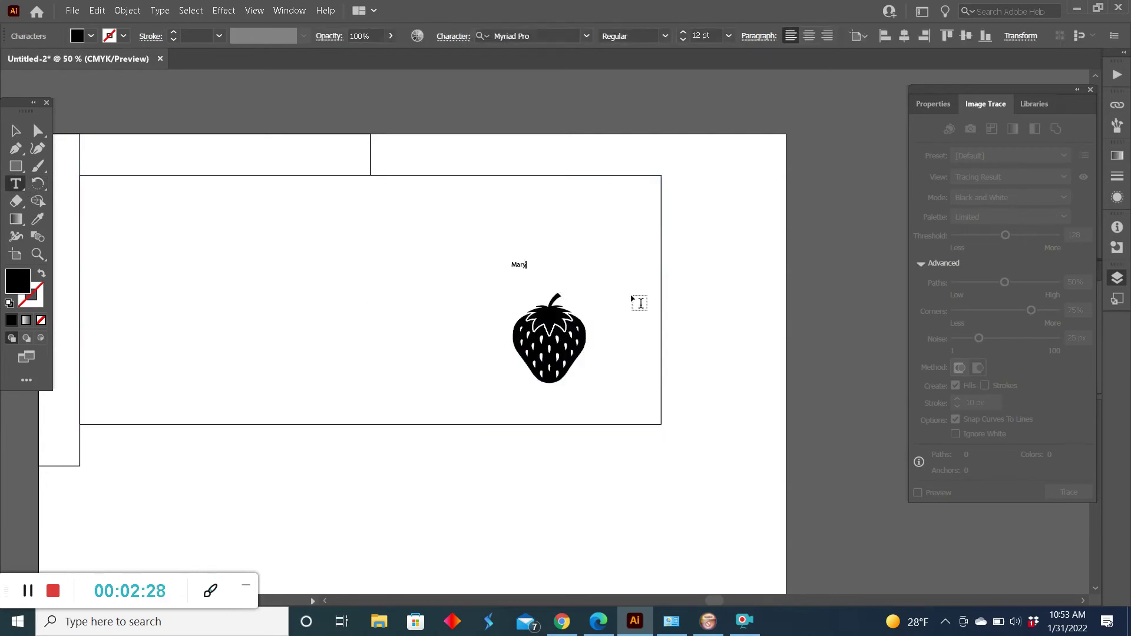
text('s St)
text(rawberries)
click(15, 131)
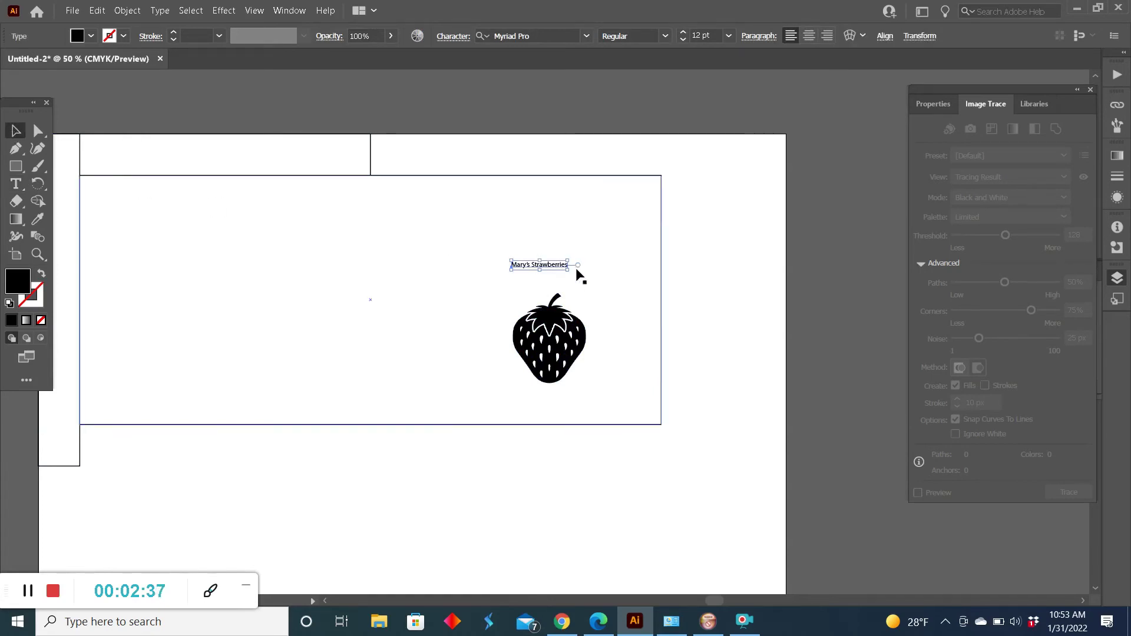
mouse_move(570, 270)
mouse_down()
mouse_move(618, 298)
mouse_move(617, 274)
mouse_move(575, 423)
mouse_move(557, 406)
mouse_up()
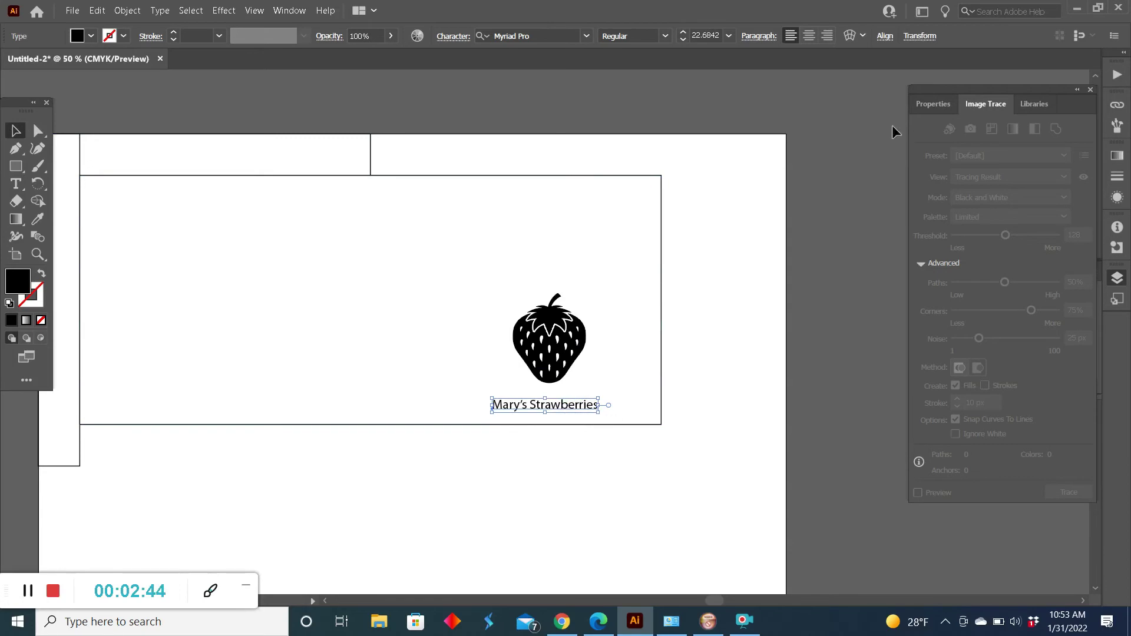
Set the "Mary's Strawberries" text in the Baroneys Textured font and enlarge it to about 34 pt
click(936, 104)
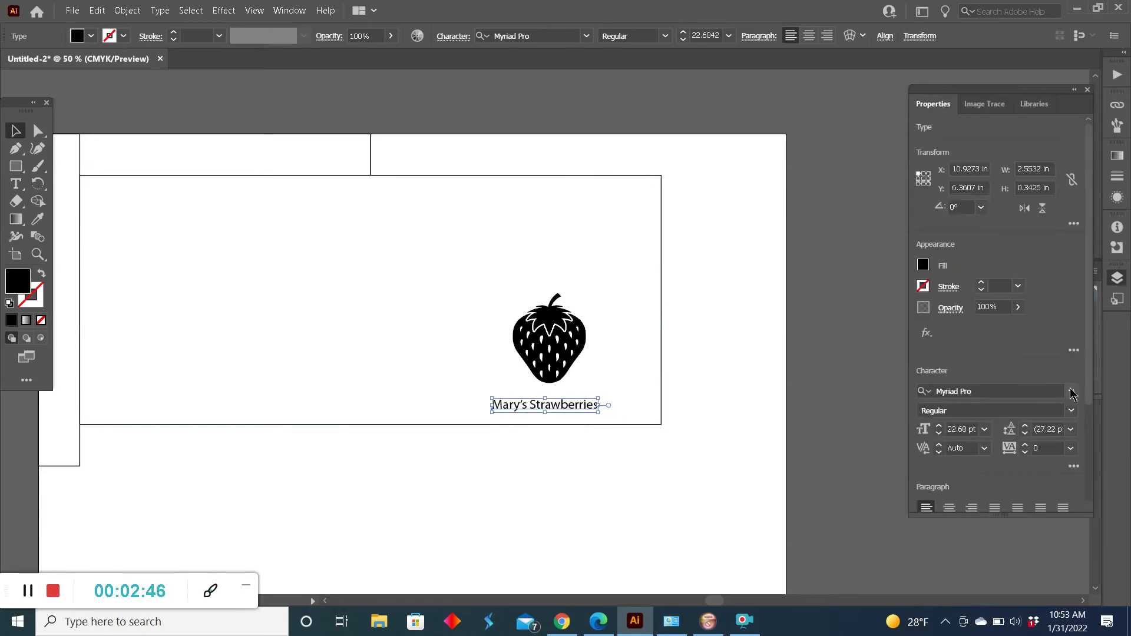
click(1071, 391)
key(Down)
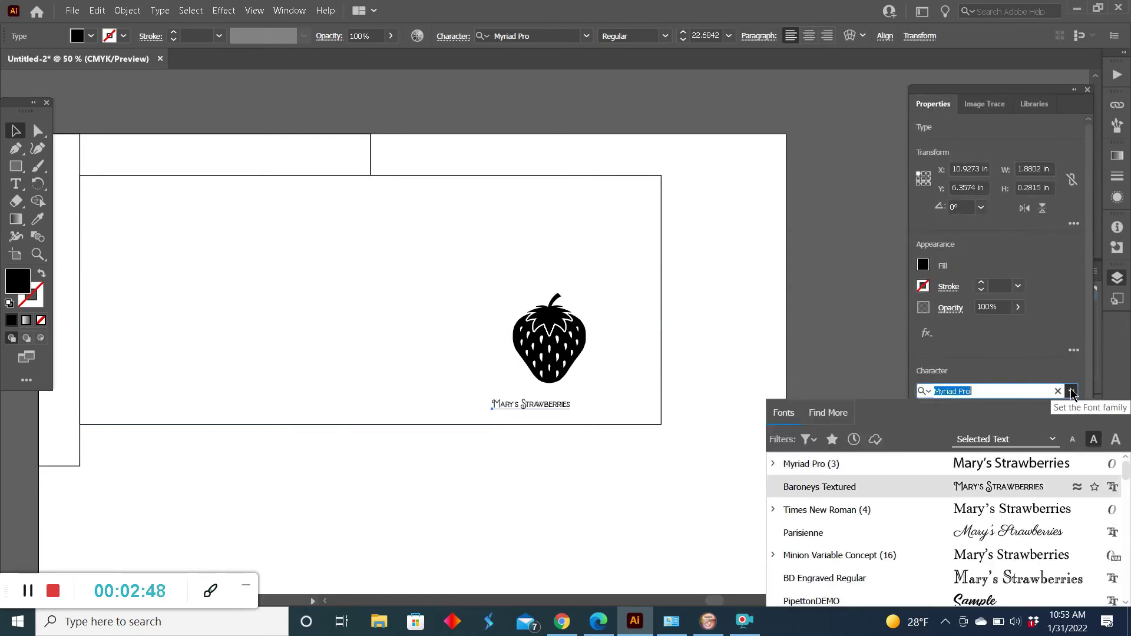
key(Return)
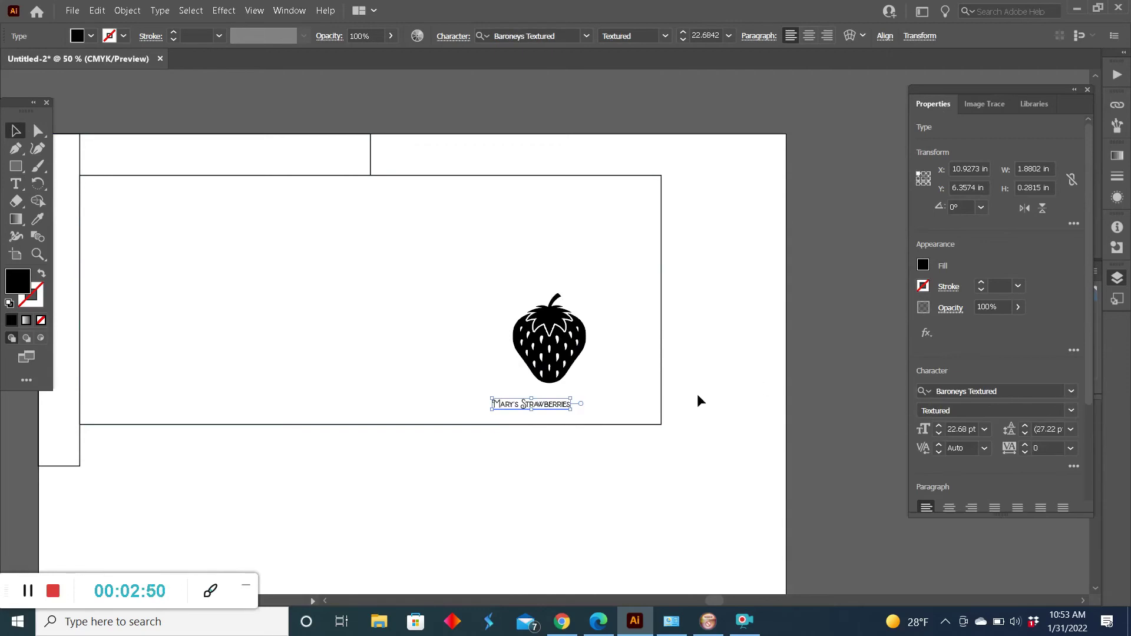
drag(572, 396, 613, 384)
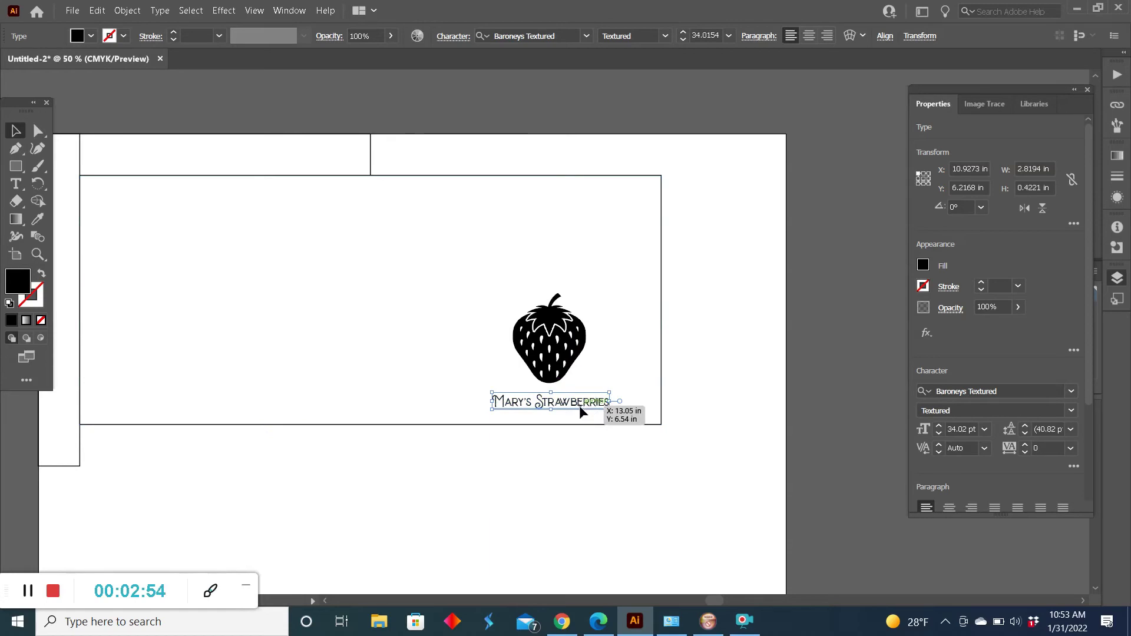
click(607, 363)
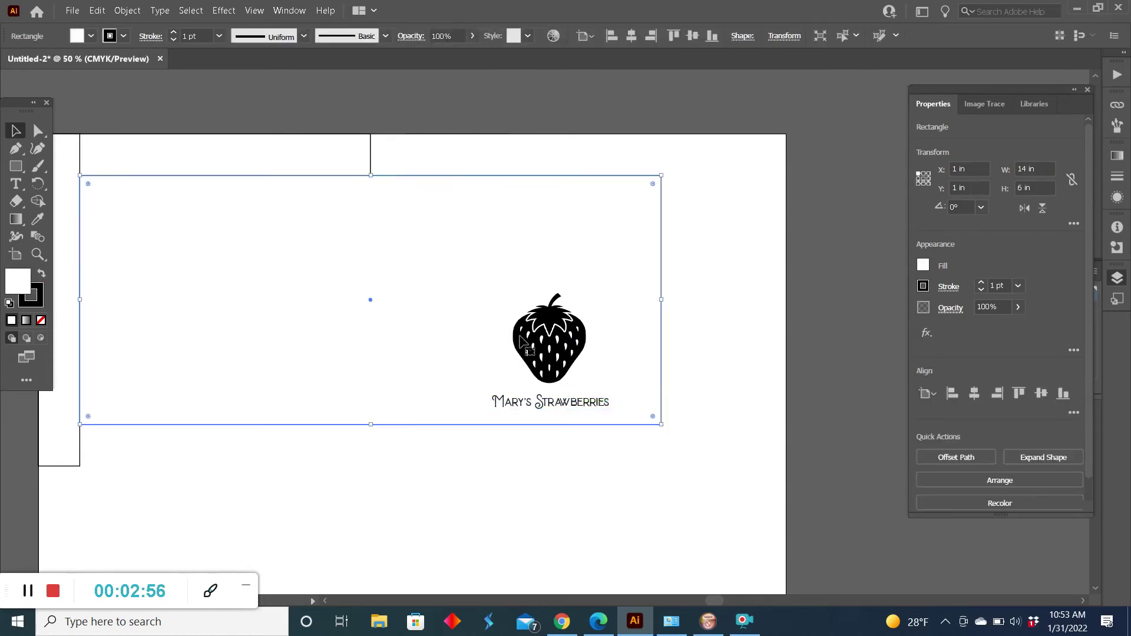
Move the strawberry and its text together off the artboard, onto the empty canvas to its right
click(522, 494)
key(ctrl+minus)
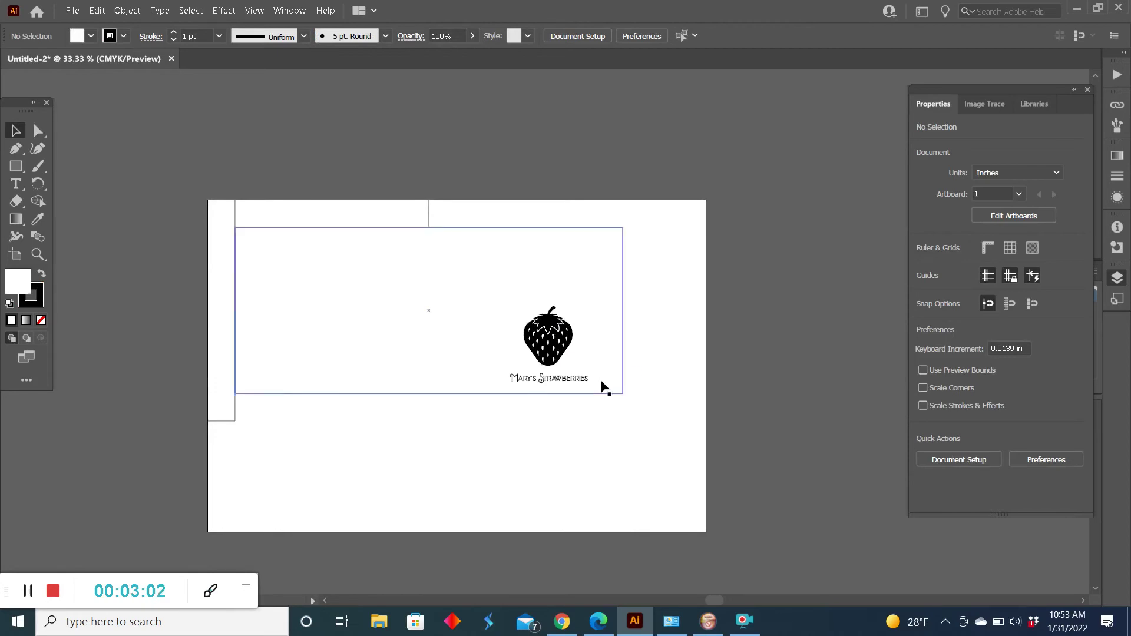
click(575, 377)
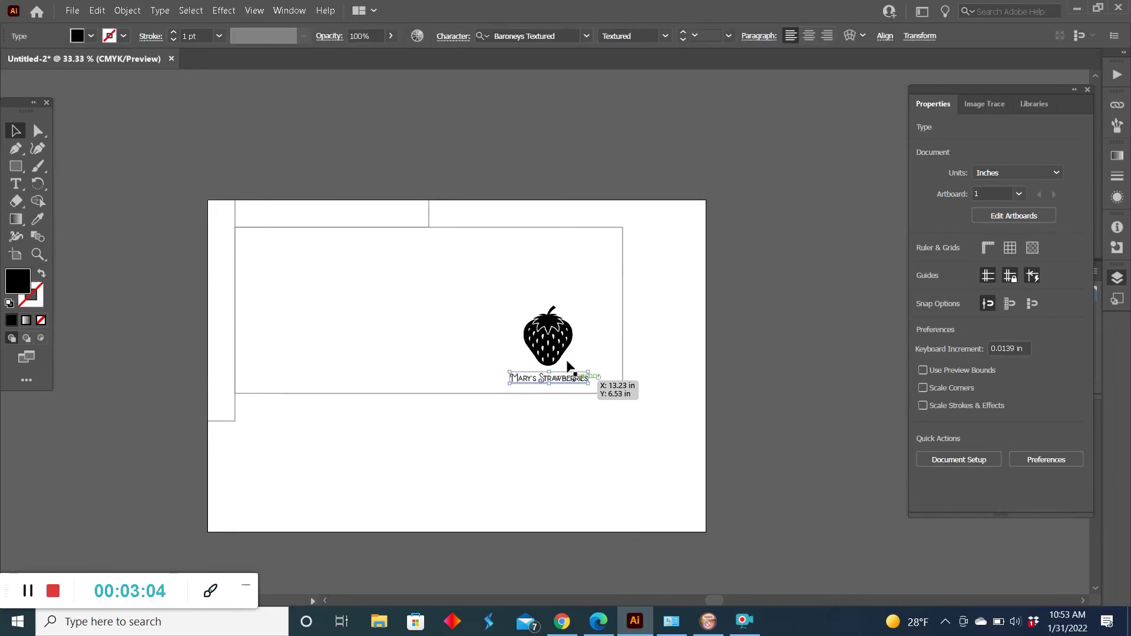
shift+click(562, 347)
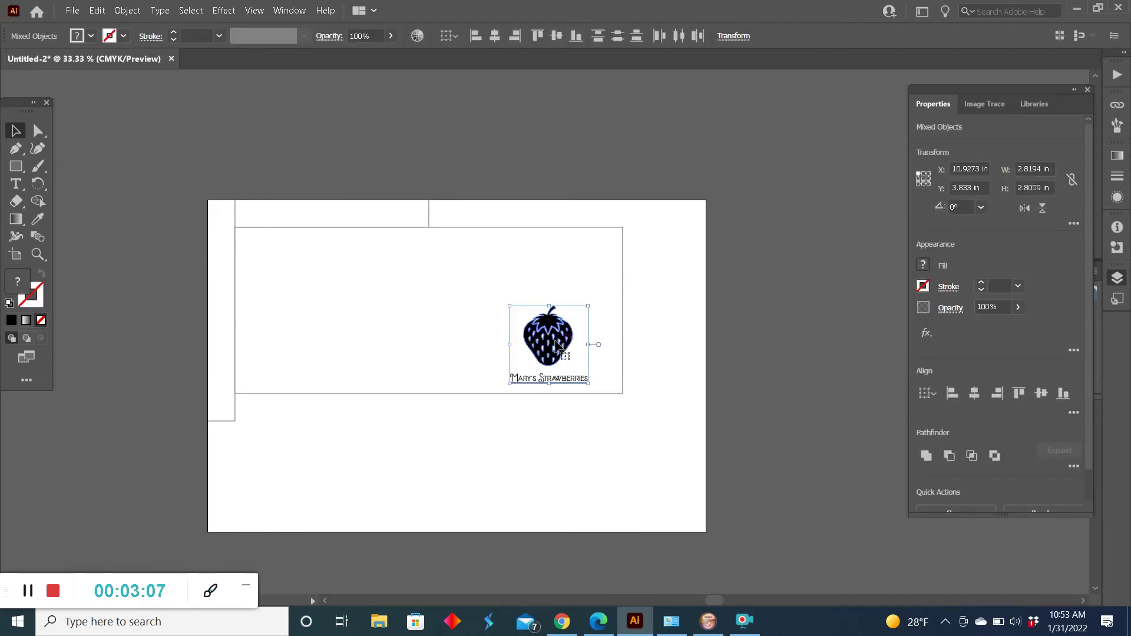
drag(561, 341, 794, 334)
click(781, 218)
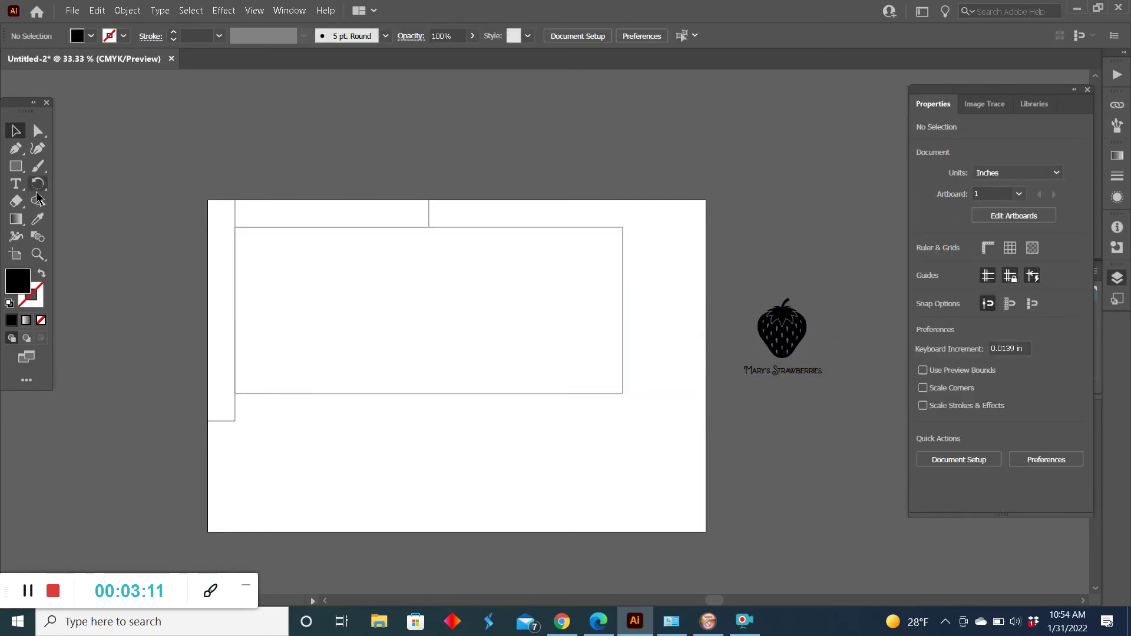
key(t)
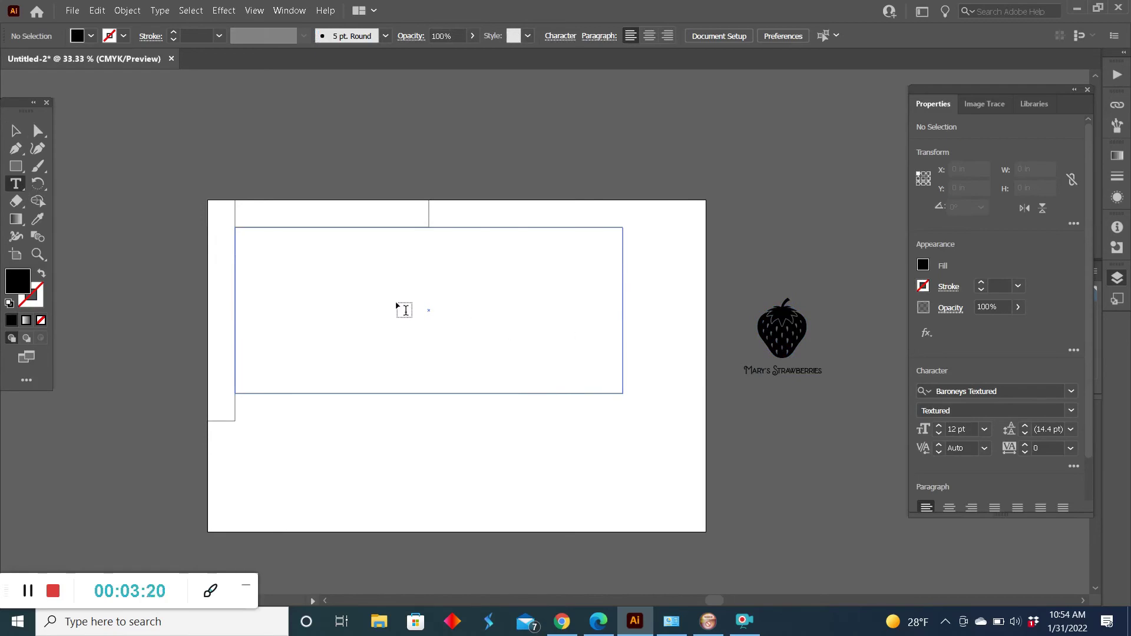
click(16, 130)
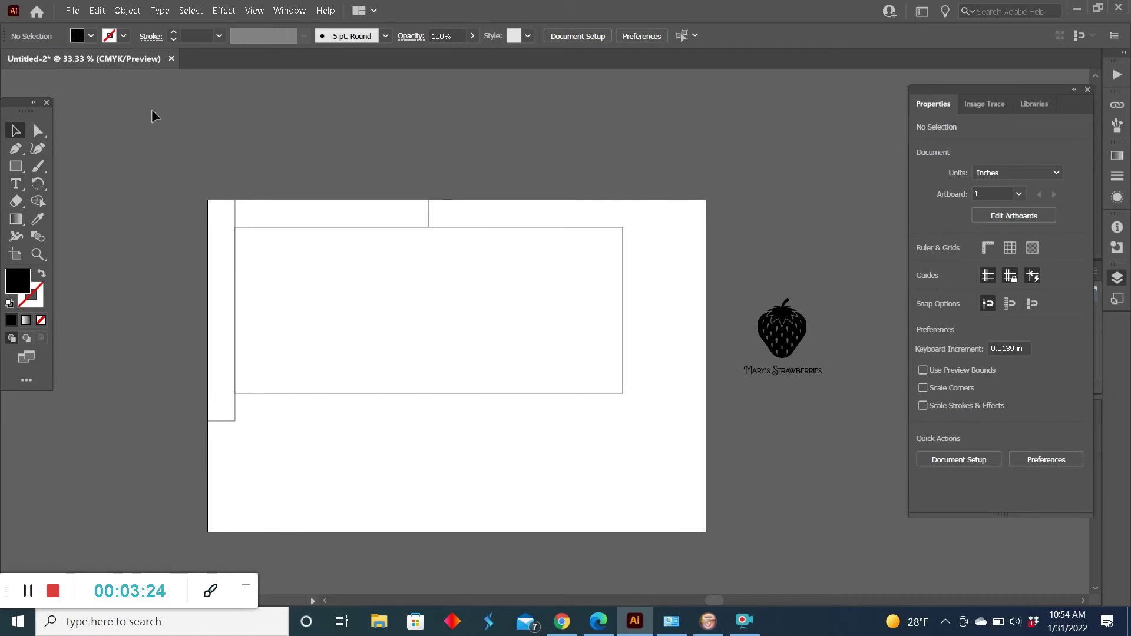
click(71, 11)
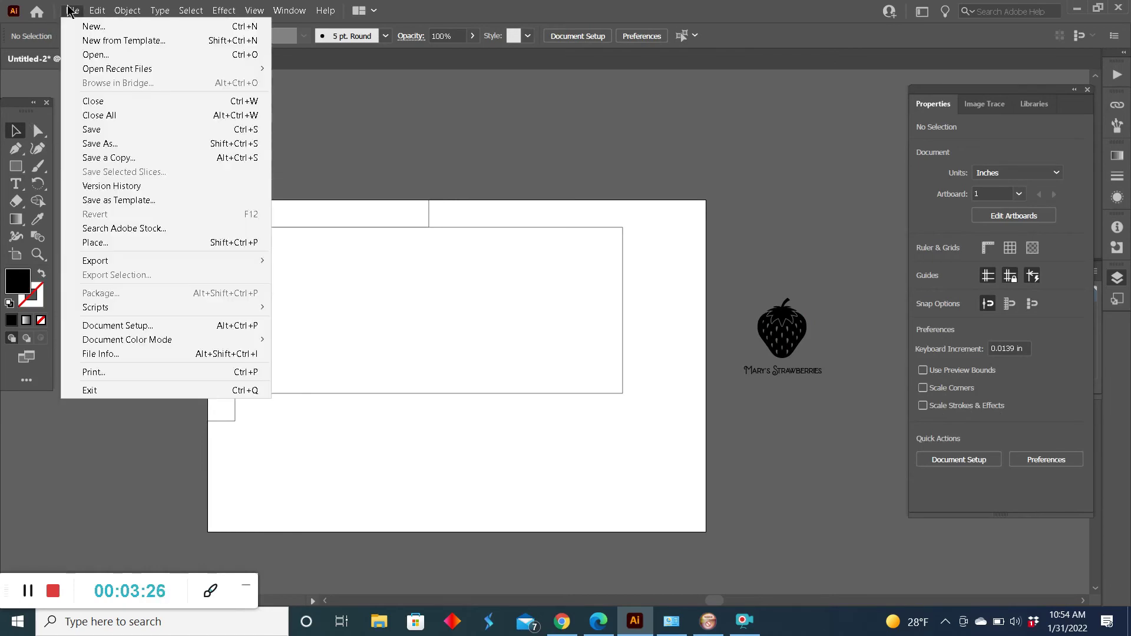
key(Escape)
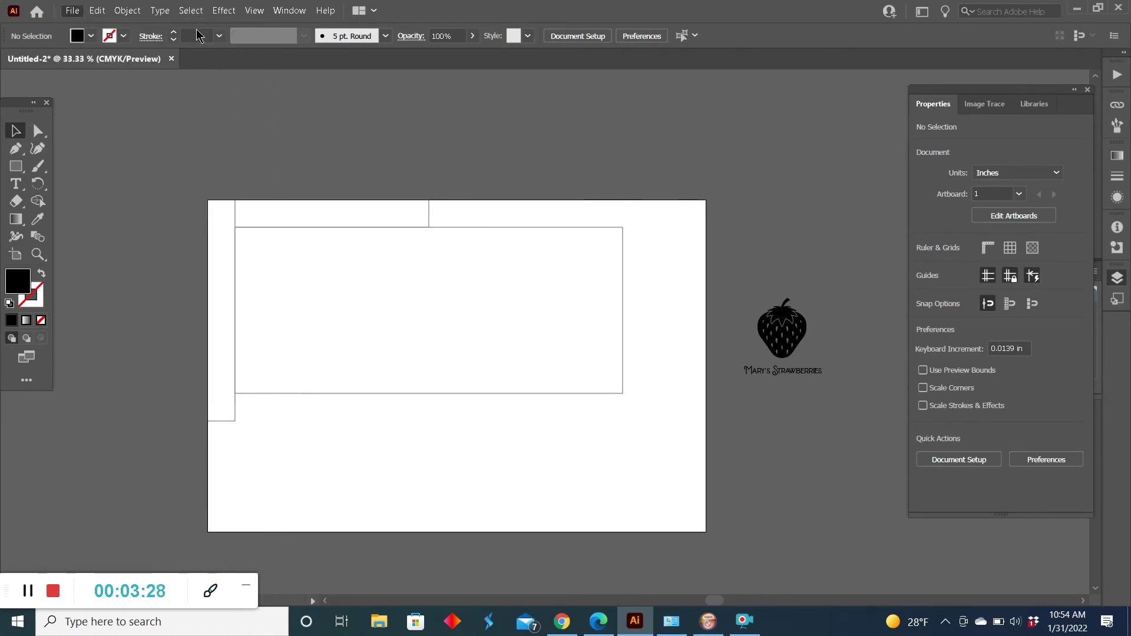
Show the rulers and add a vertical guide at about X 10.36 in across the 14 × 6 in rectangle
click(127, 11)
click(554, 523)
right_click(554, 519)
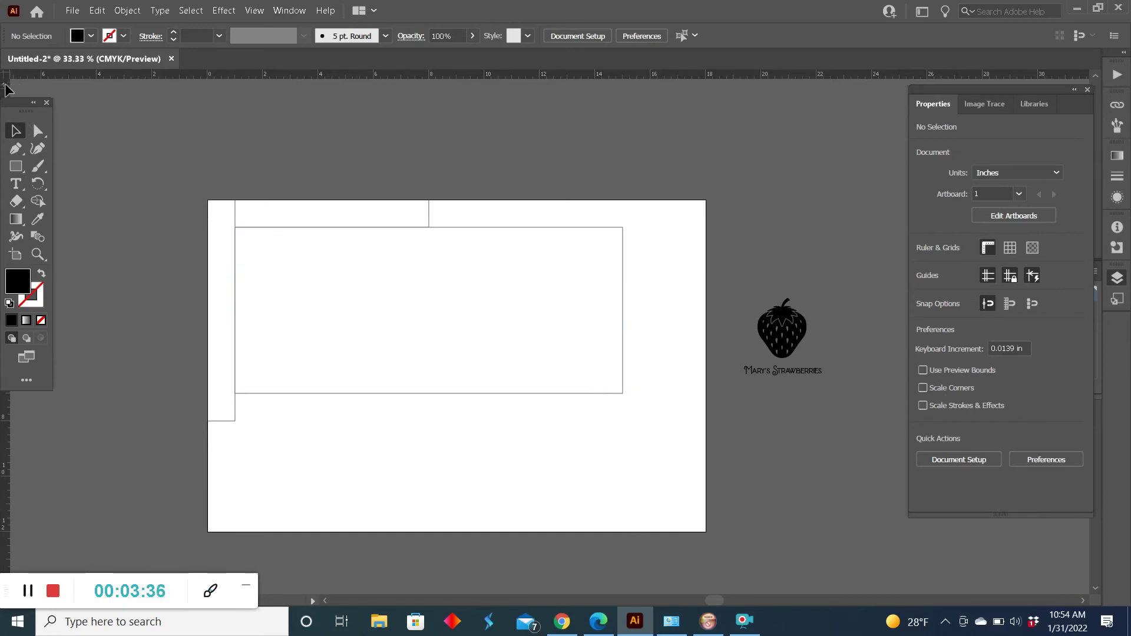
drag(7, 88, 493, 204)
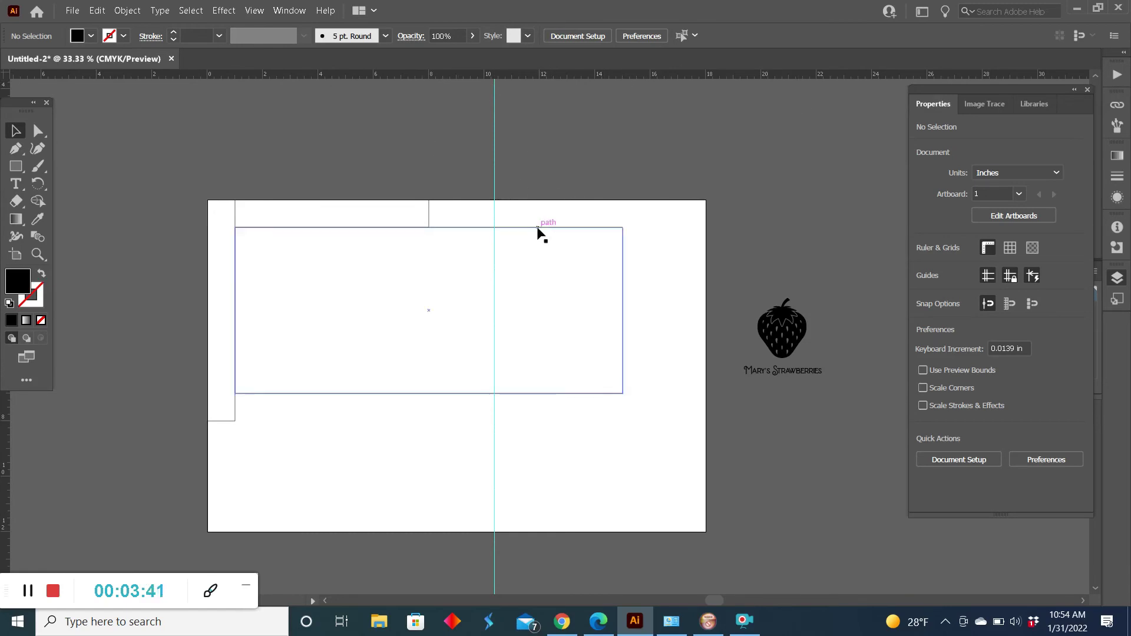
Unlock the guides and select the vertical guide to check its X position
right_click(537, 254)
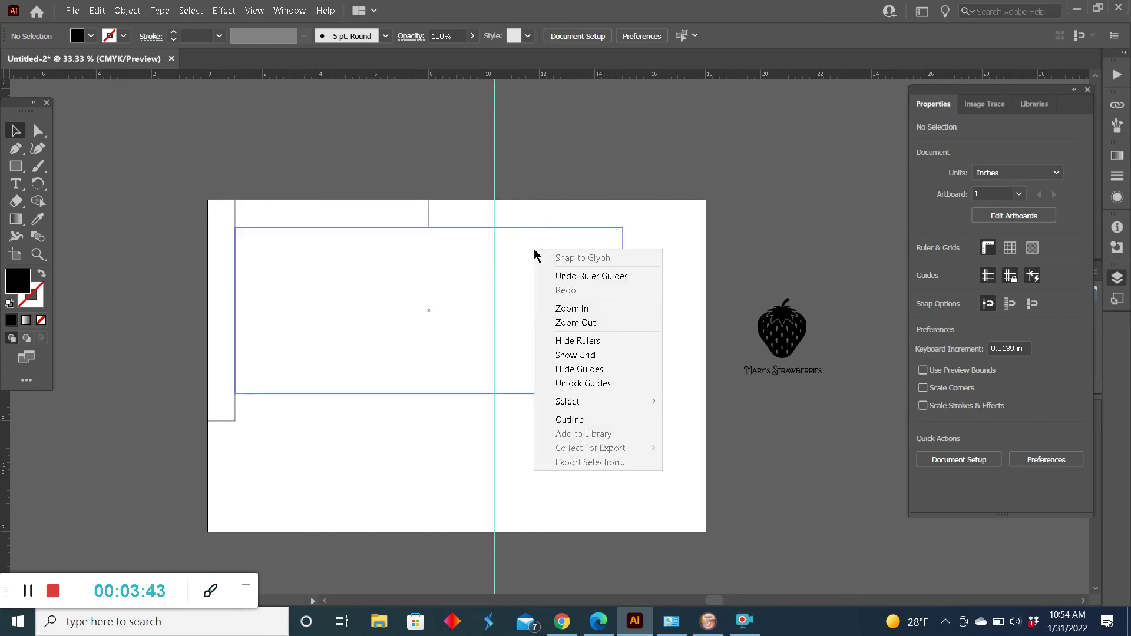
click(571, 384)
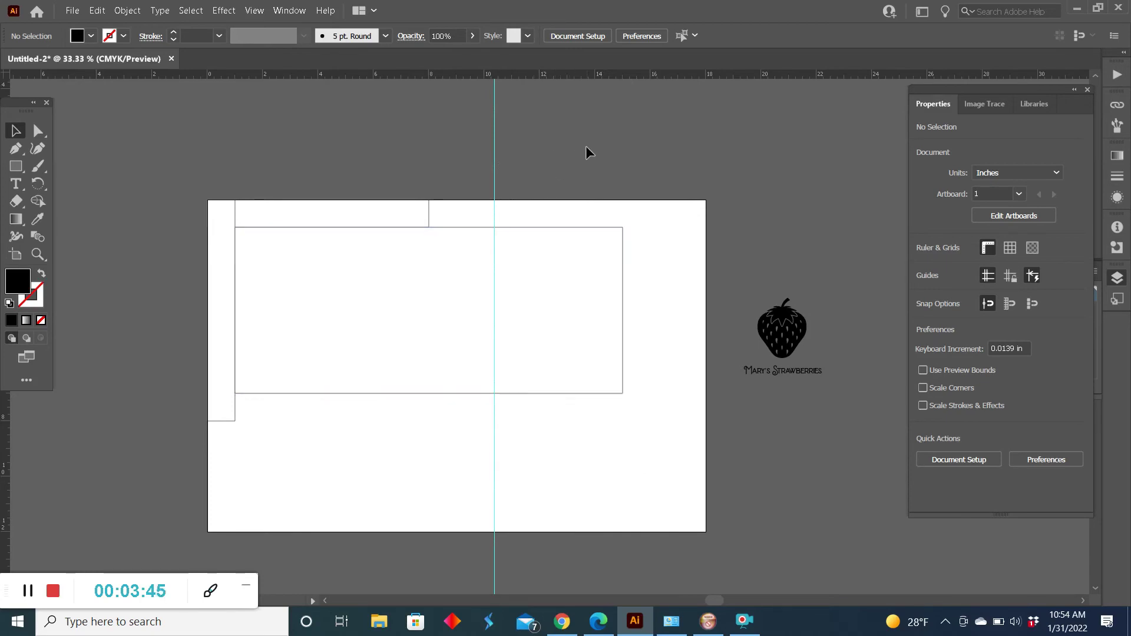
click(494, 132)
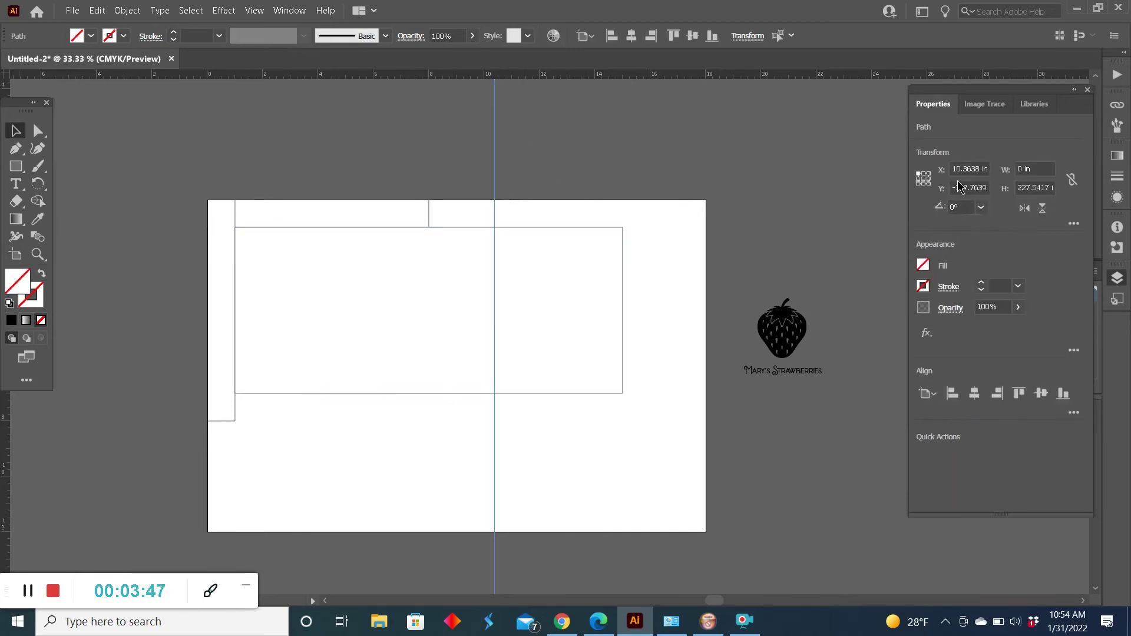
click(970, 168)
click(781, 148)
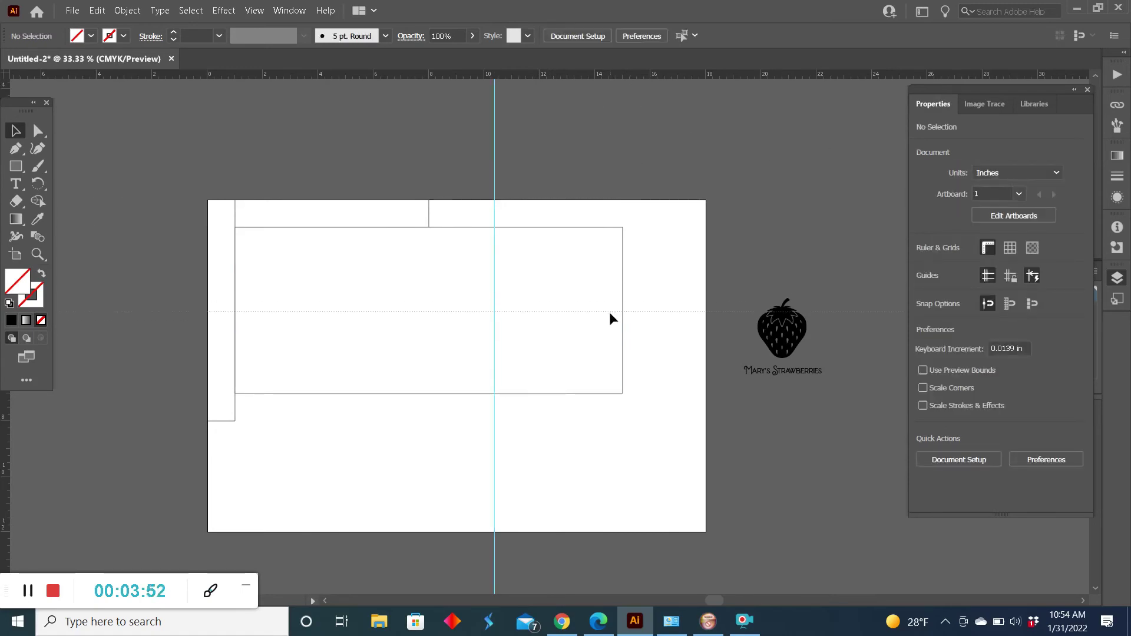
Add horizontal guides at about Y 4.41 in and 5.85 in, and a second vertical guide at about X 14.21 in
drag(610, 313, 609, 322)
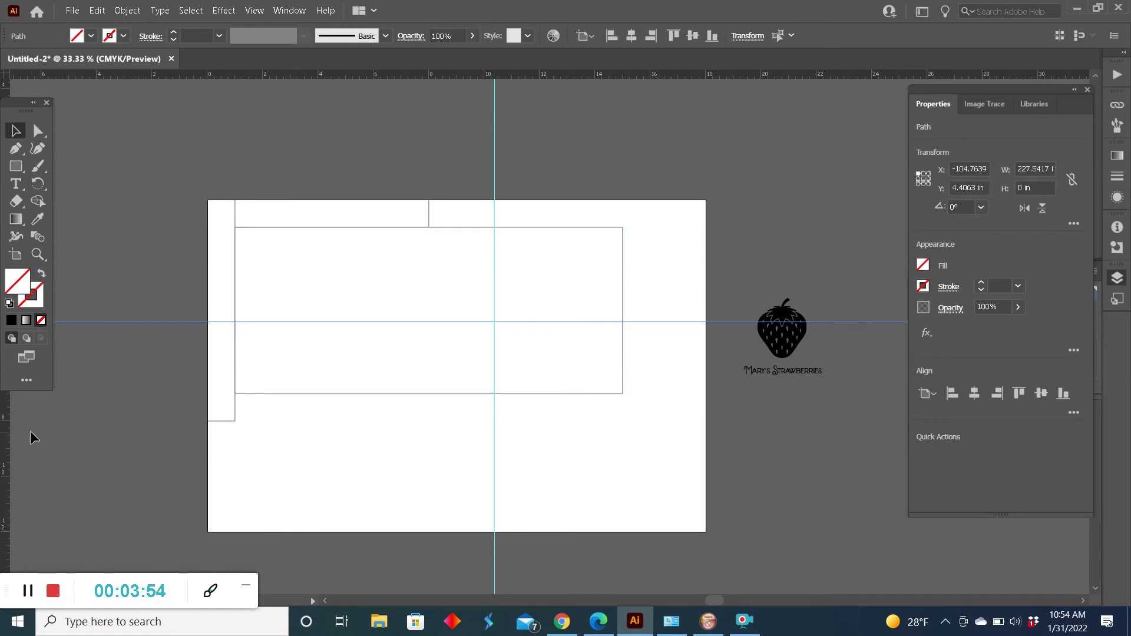
drag(8, 449, 601, 429)
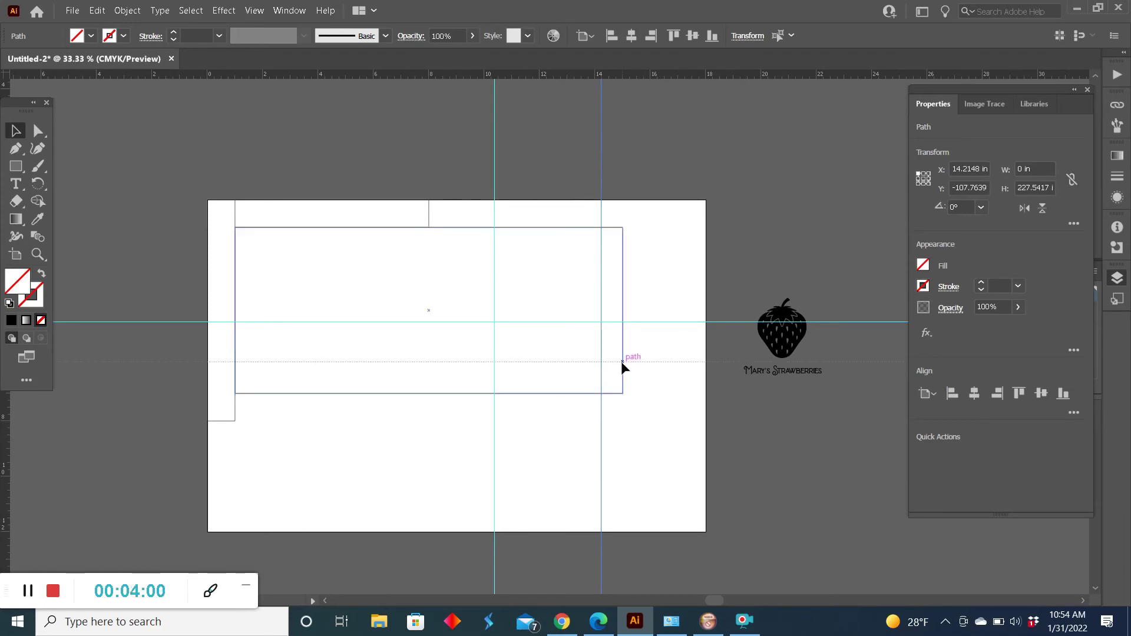
drag(622, 362, 621, 362)
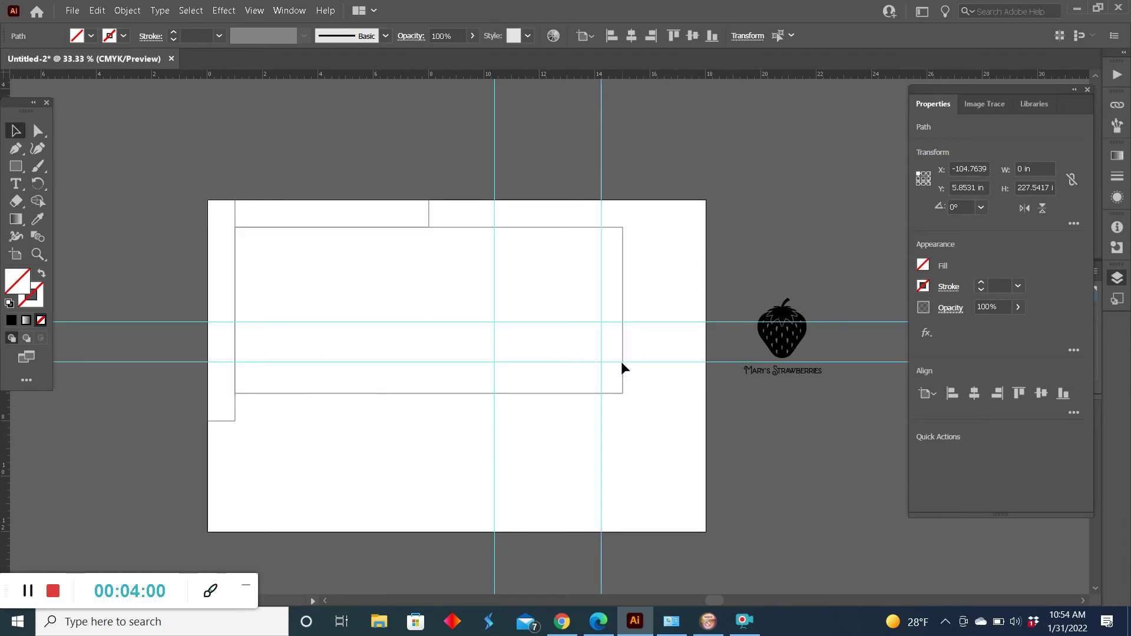
click(731, 179)
Nudge the strawberry and text up slightly, and place a scaled-down strawberry at the left of the area framed by the guides
click(793, 372)
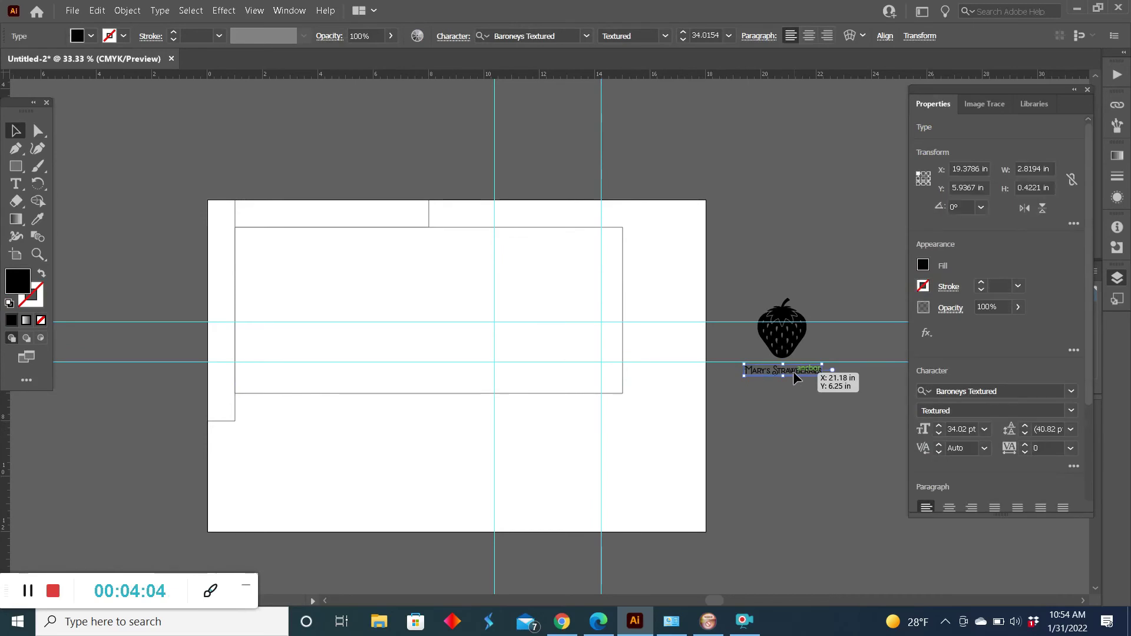
drag(793, 371, 794, 368)
shift+click(787, 330)
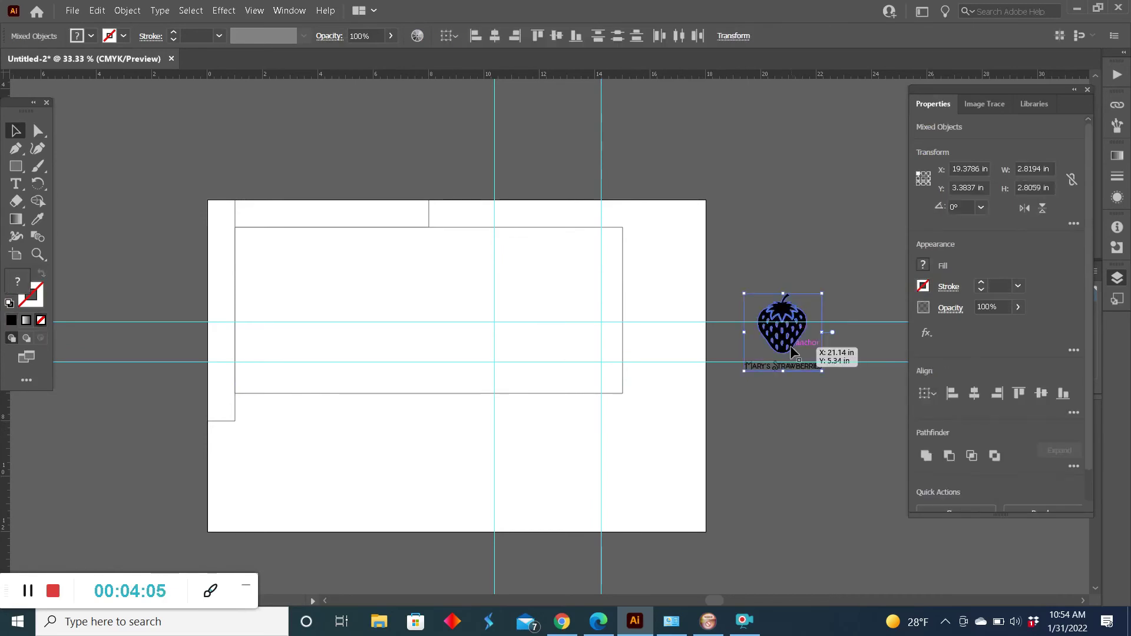
click(789, 457)
click(792, 335)
drag(806, 294, 514, 341)
Split the text into two lines, "Mary's" above "Strawberries", and center-align it
click(785, 401)
triple_click(788, 368)
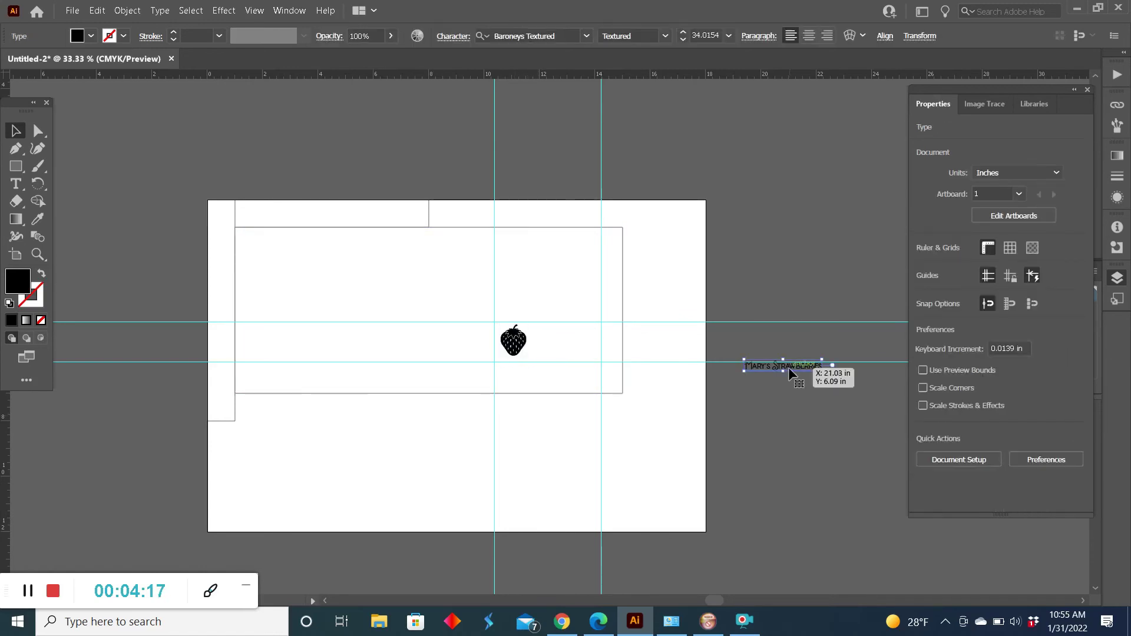
click(777, 367)
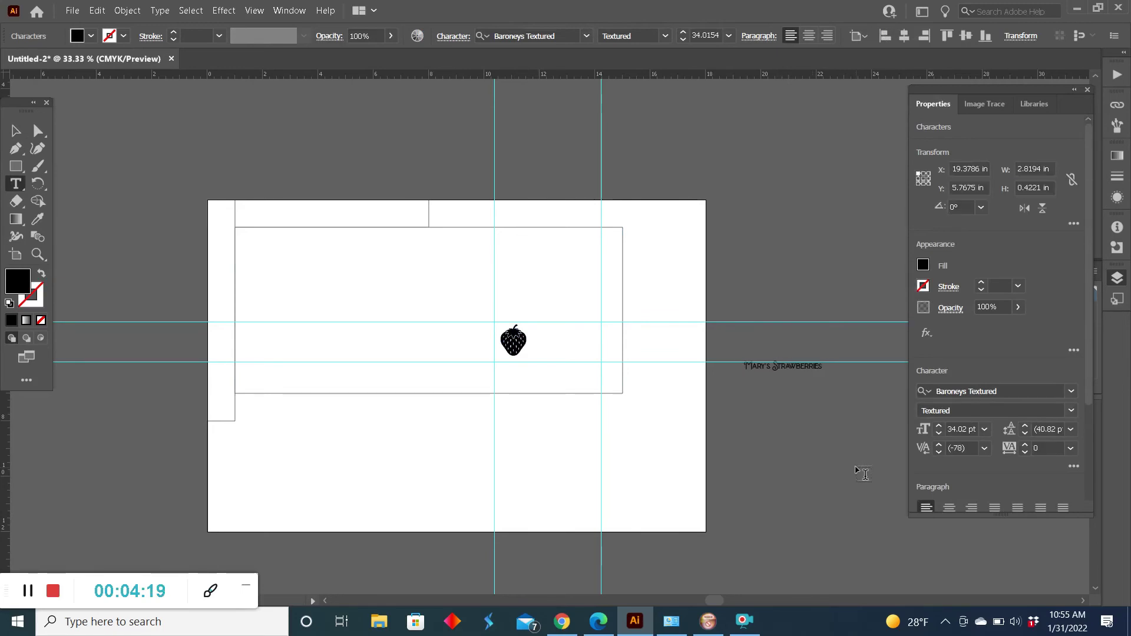
key(Return)
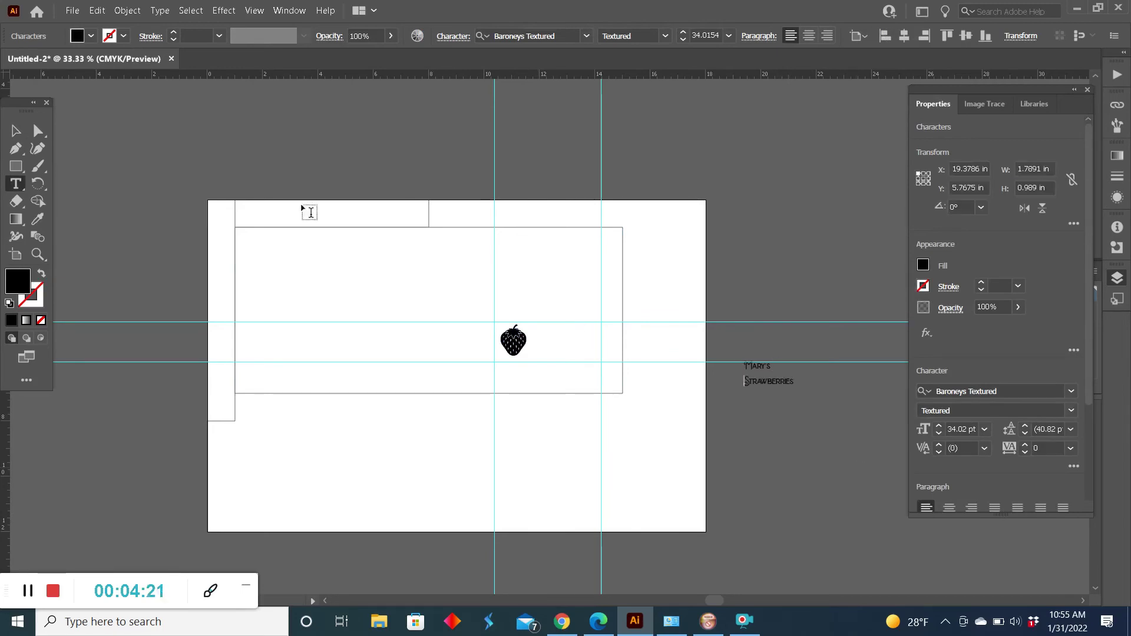
scroll(985, 487, down, 3)
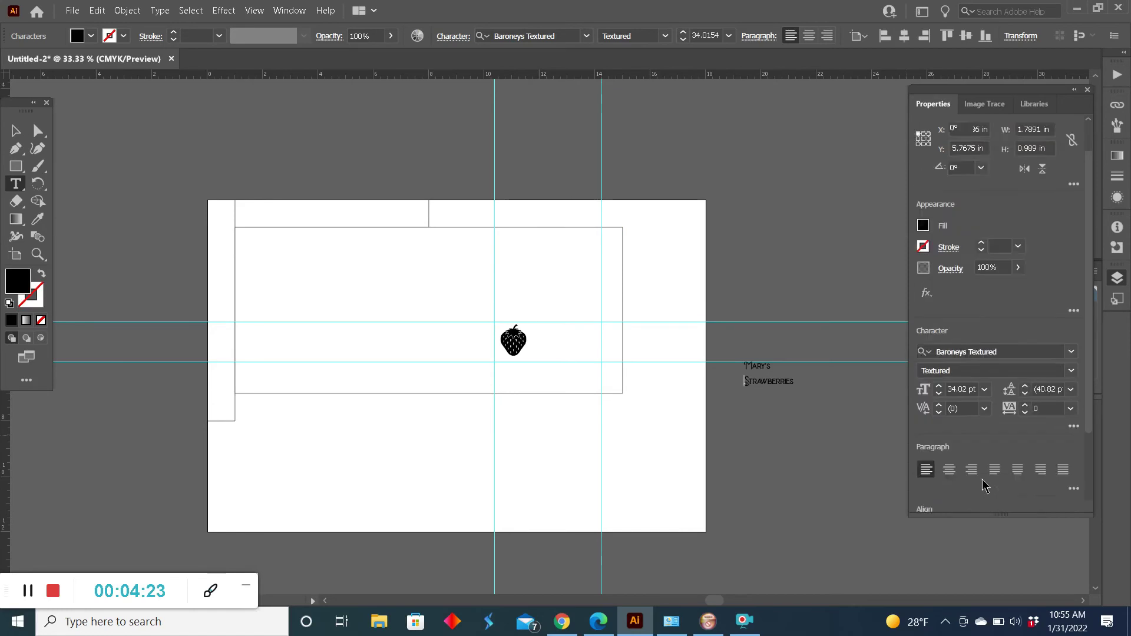
click(950, 429)
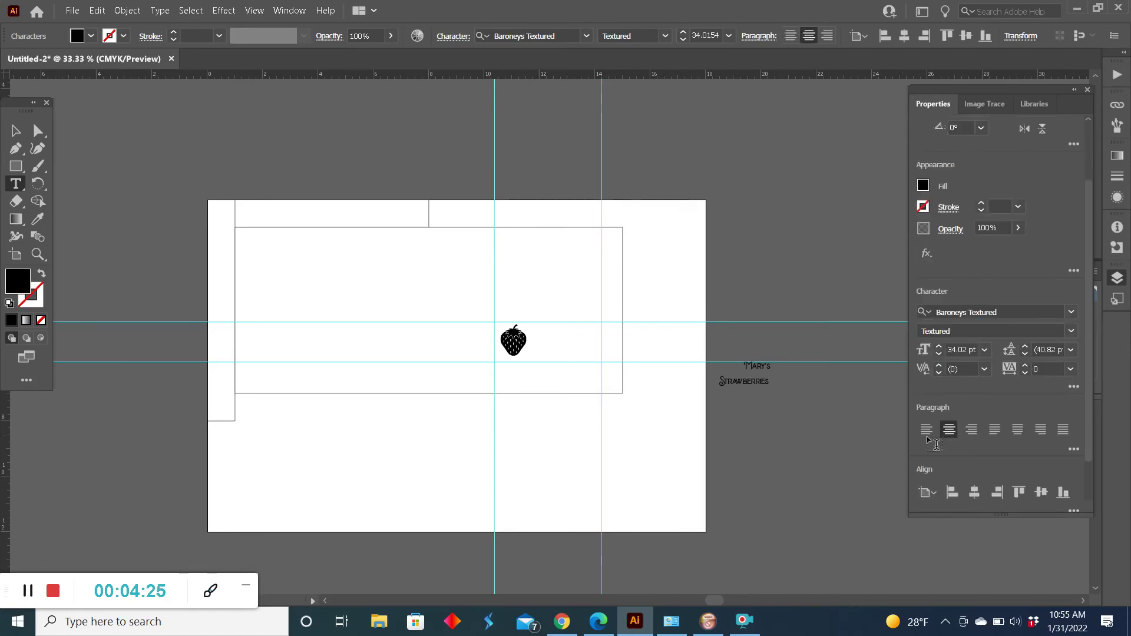
key(Escape)
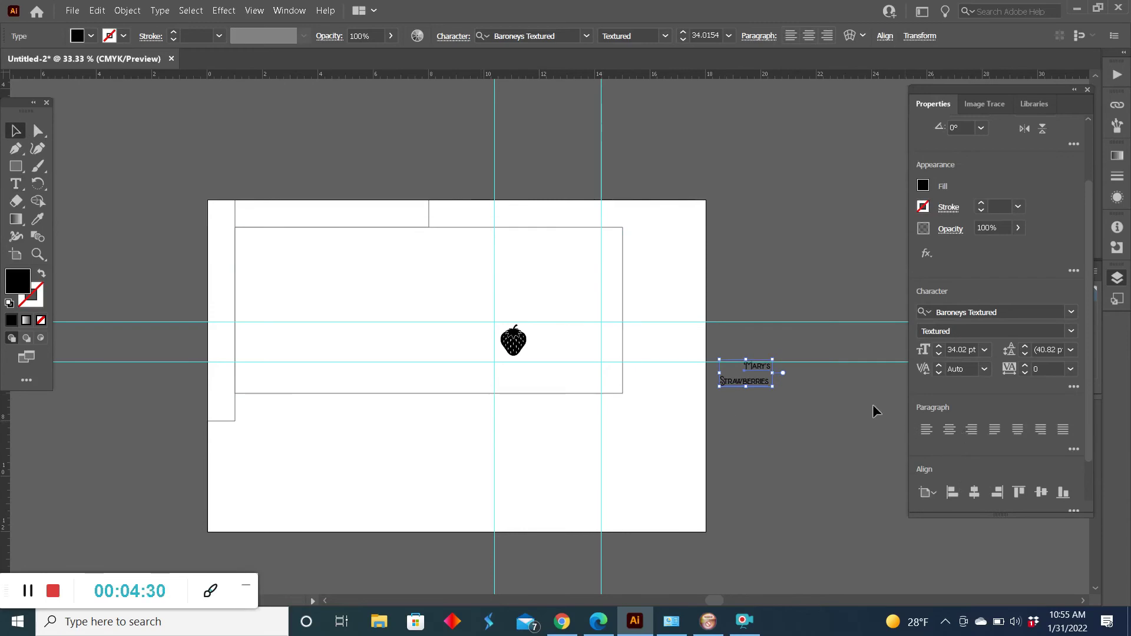
Center-align the two-line "Mary's Strawberries" text and place it beside the strawberry, between the guides
click(949, 430)
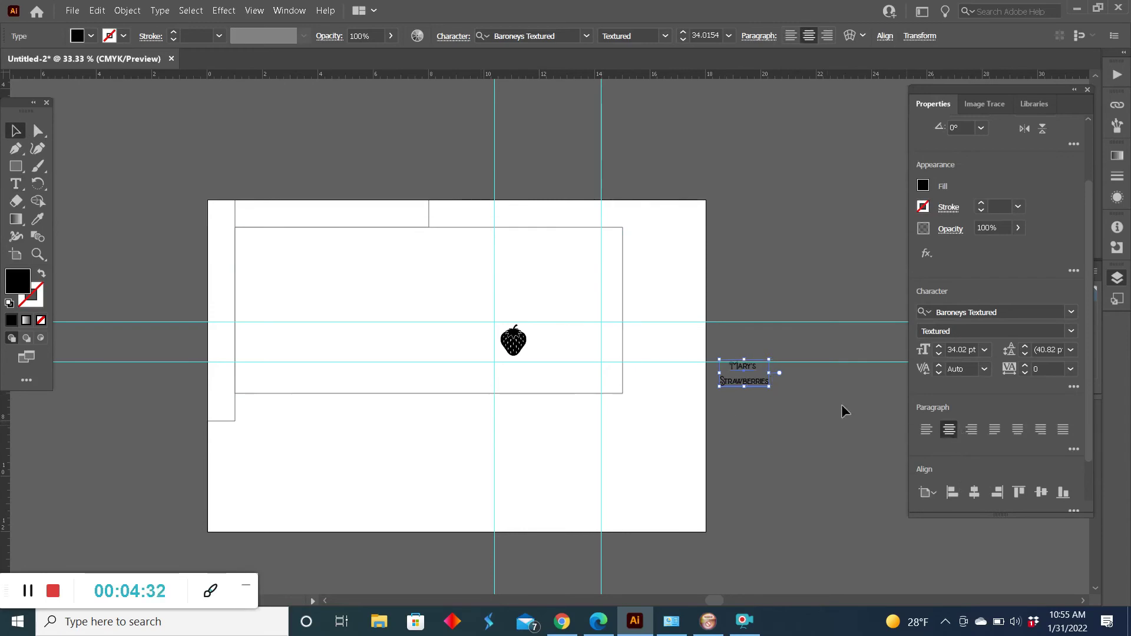
drag(743, 372, 560, 338)
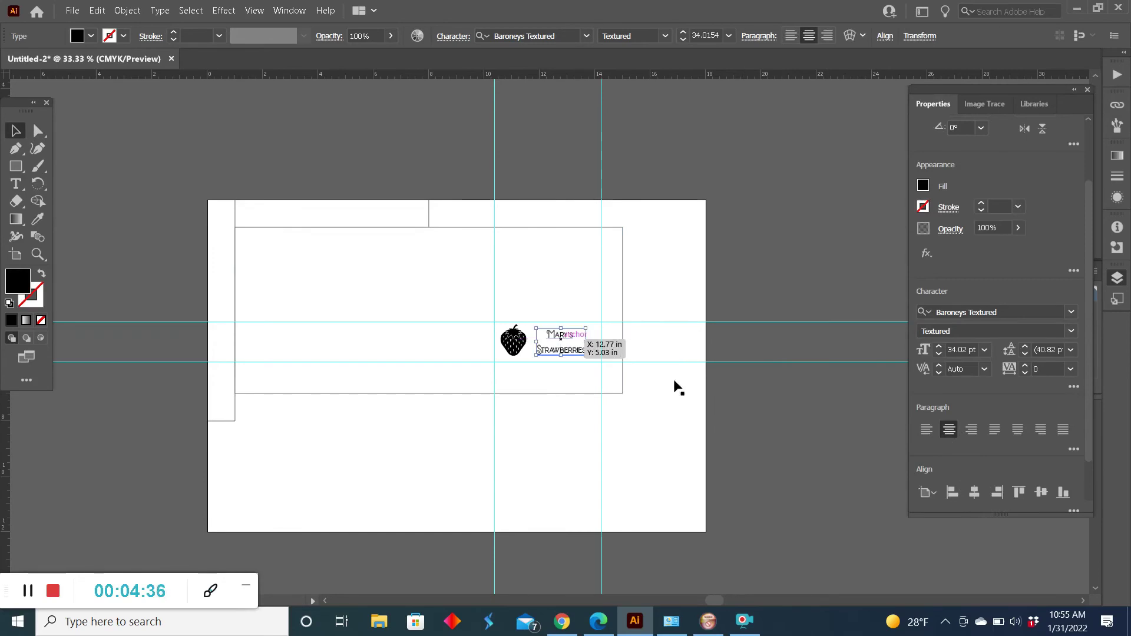
click(722, 412)
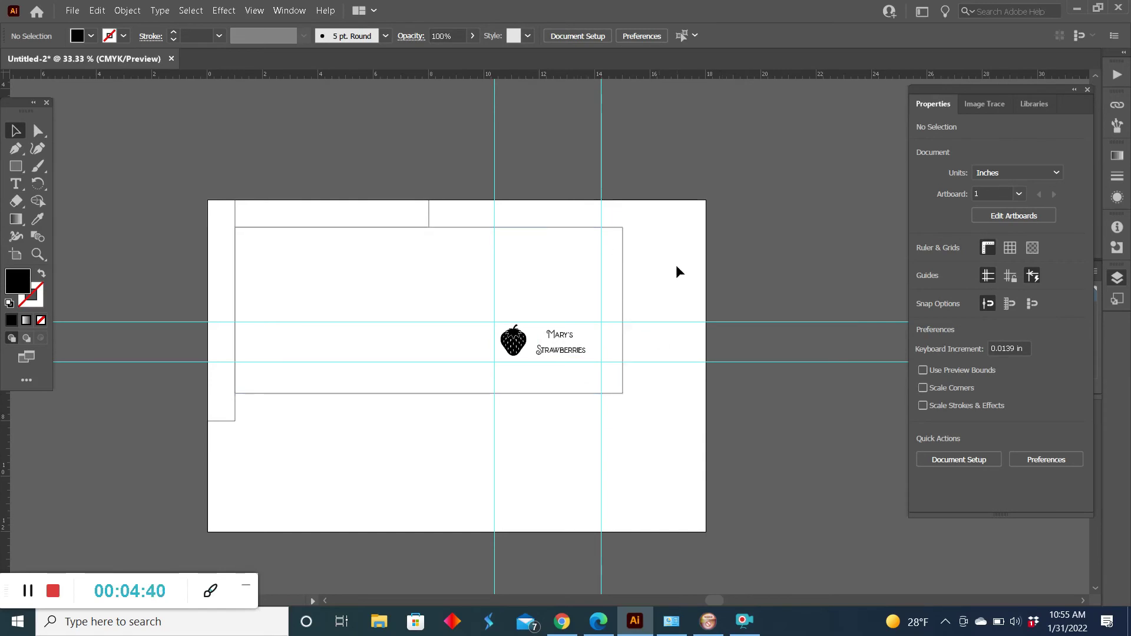
drag(697, 284, 142, 165)
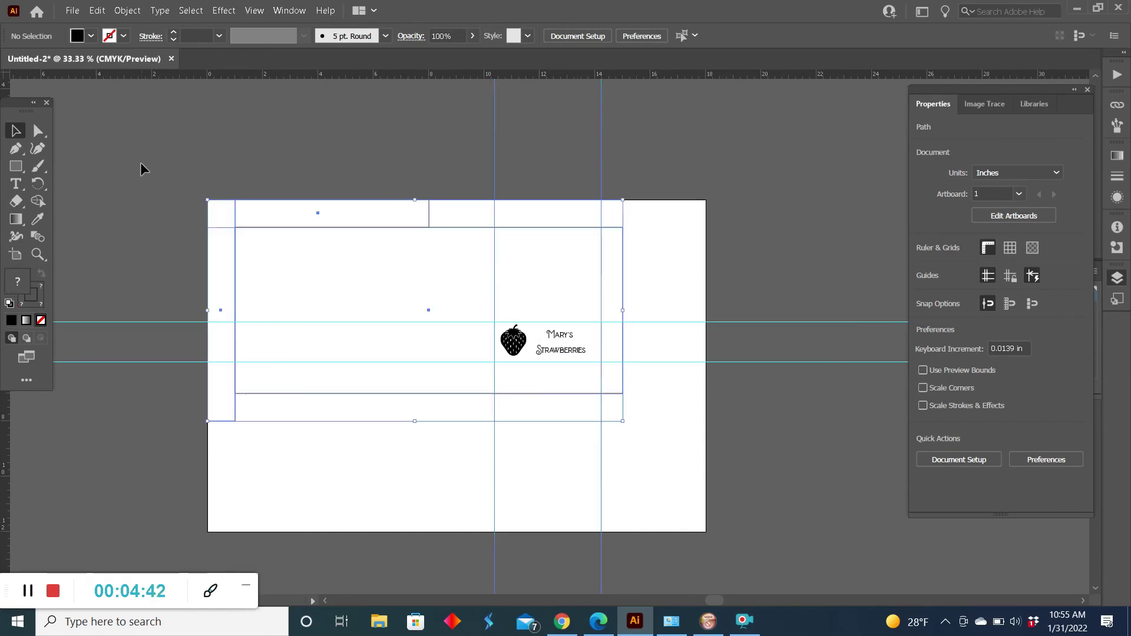
key(Delete)
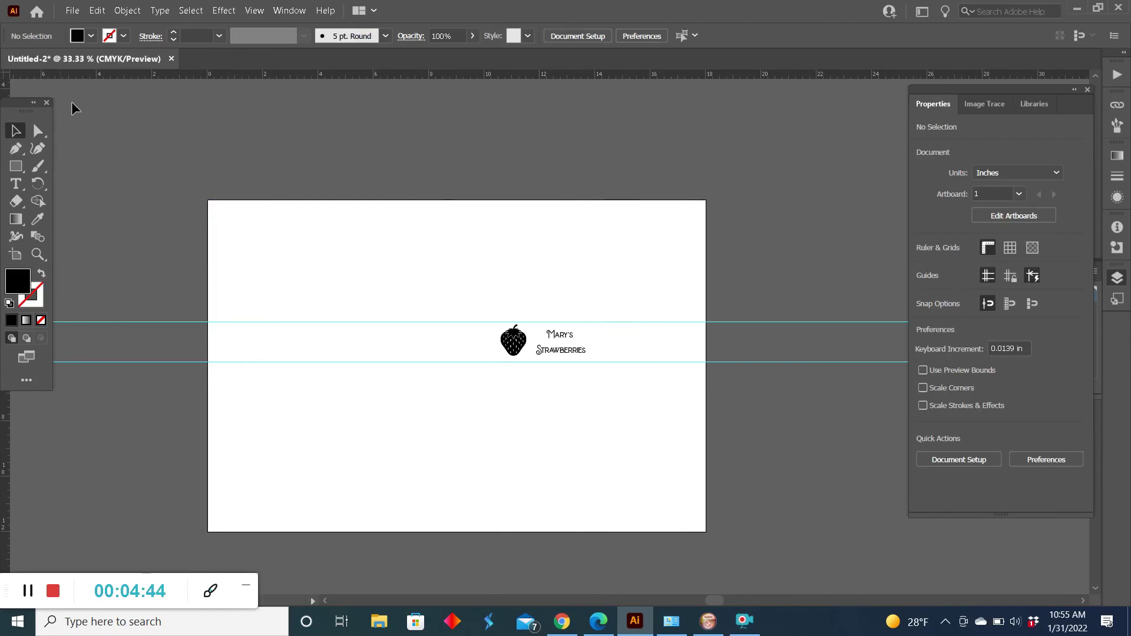
key(ctrl+z)
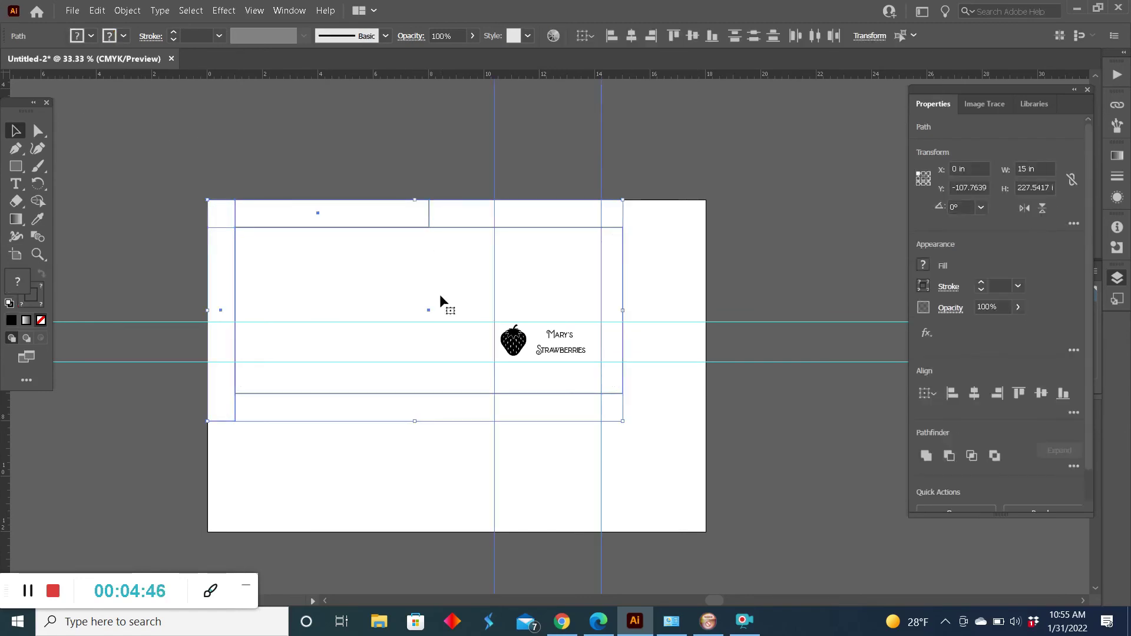
Lock the guides and cut the large layout rectangle and the two narrow spacing rectangles from the artboard
click(476, 190)
right_click(476, 160)
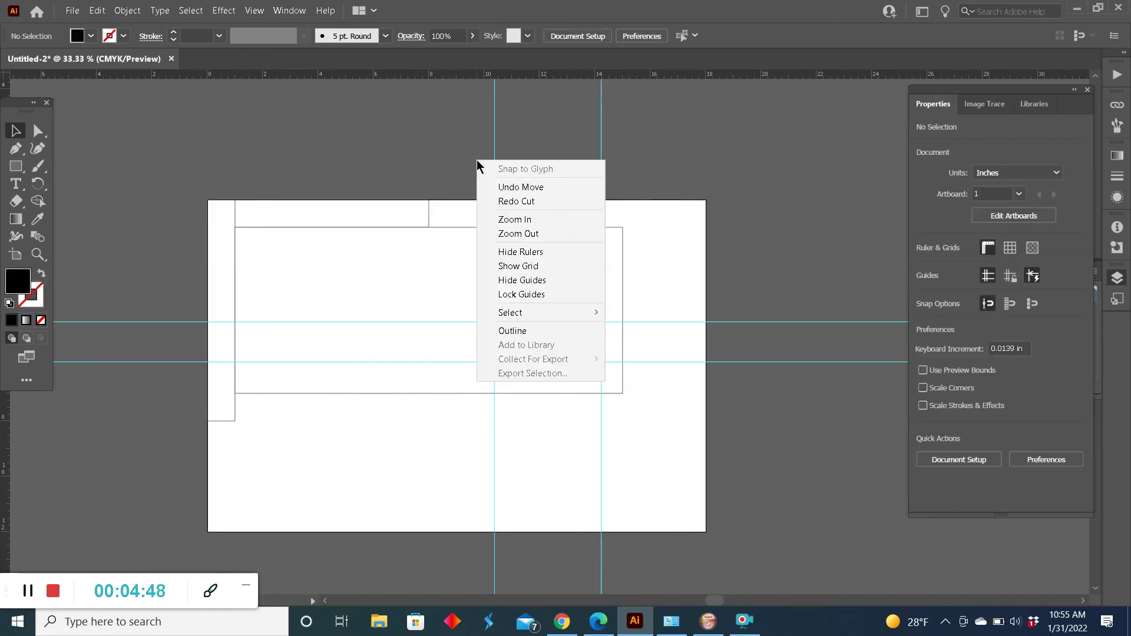
click(513, 295)
click(451, 244)
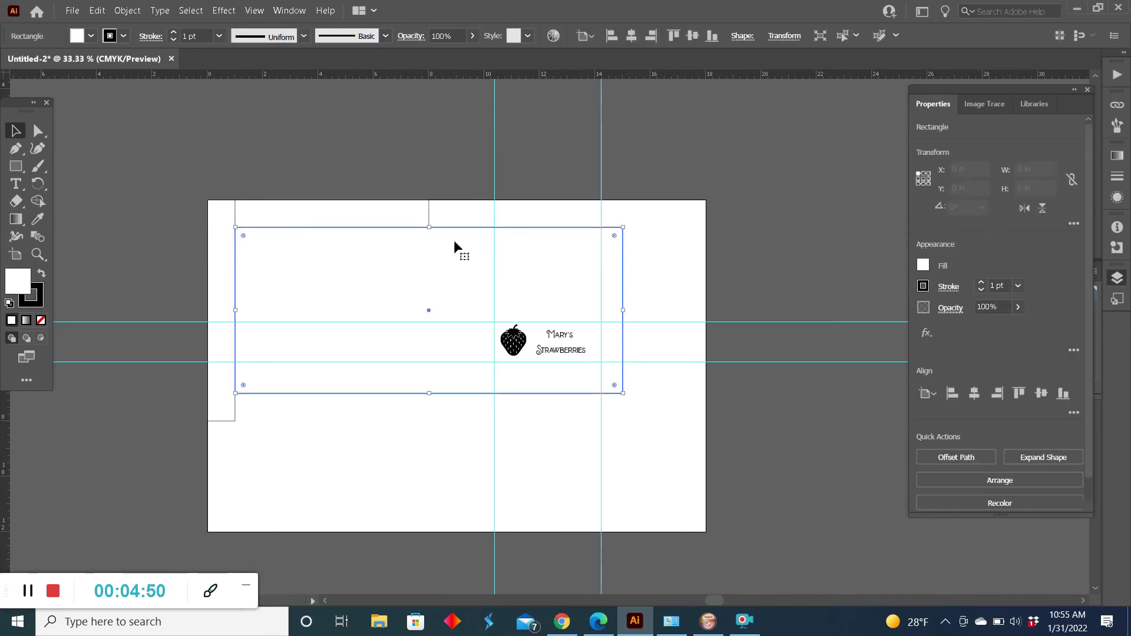
drag(447, 173, 175, 266)
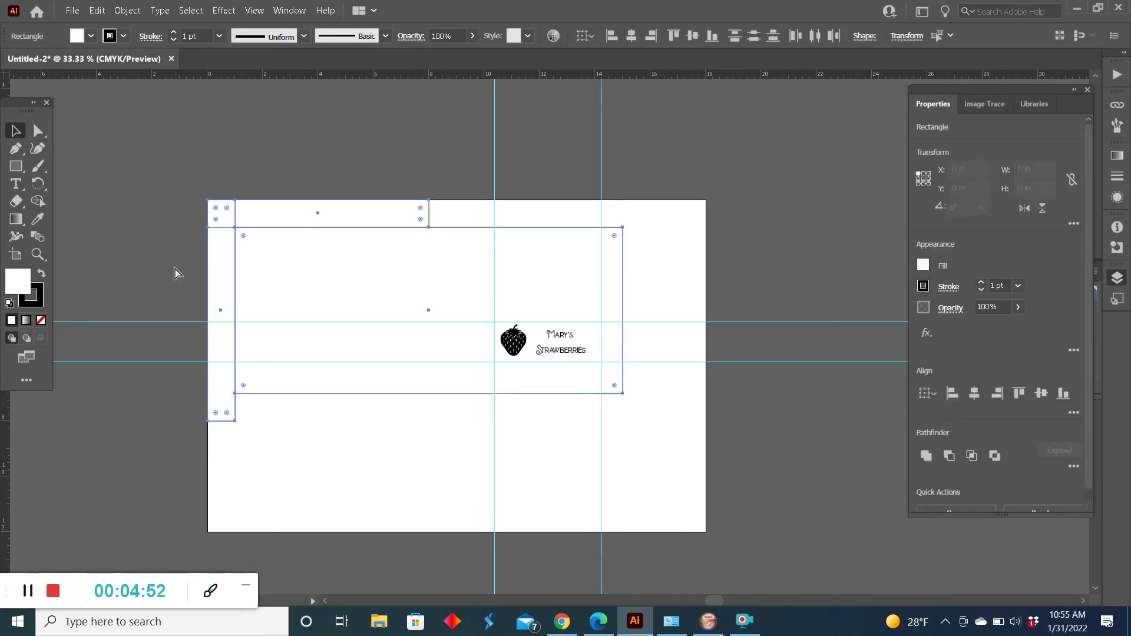
key(Delete)
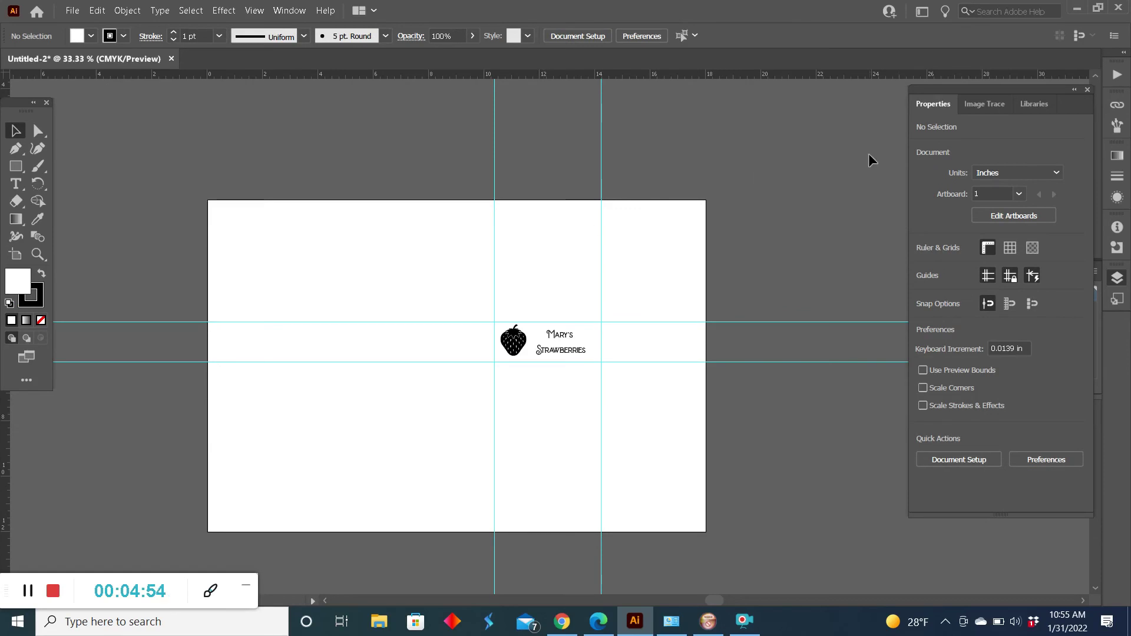
Create a new layer and paste the cut rectangles in place on it
click(290, 10)
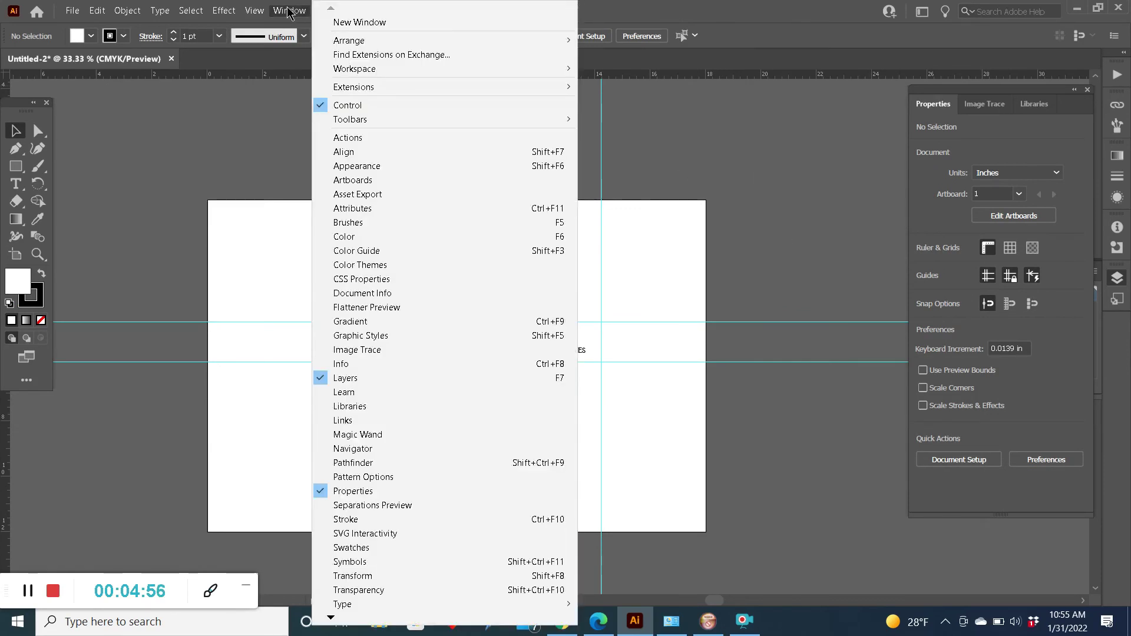
click(389, 381)
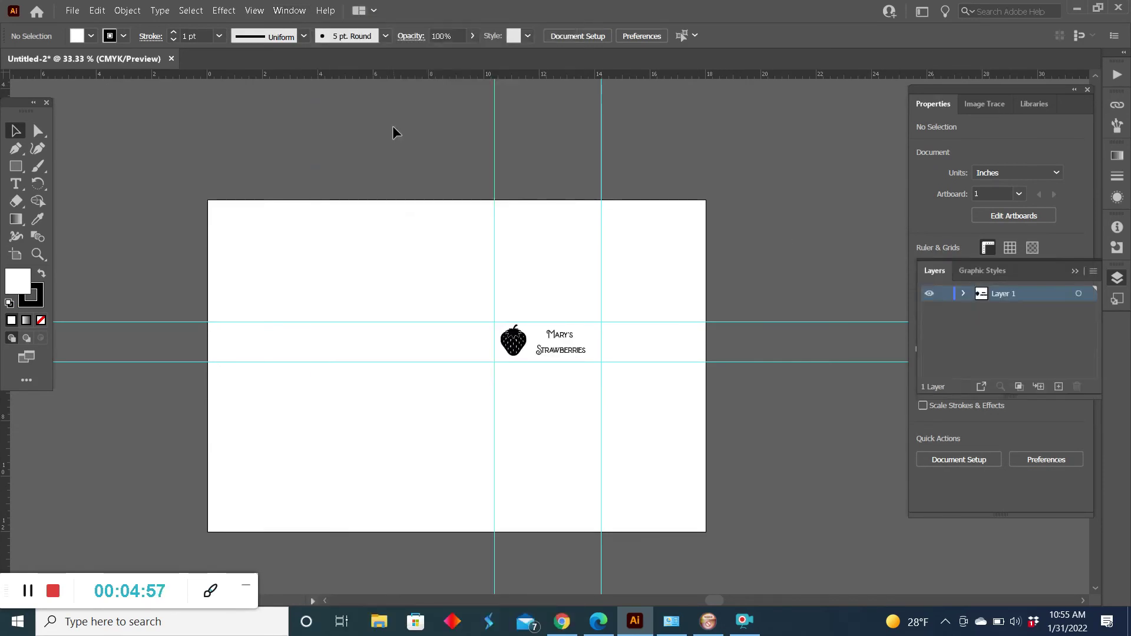
click(1059, 386)
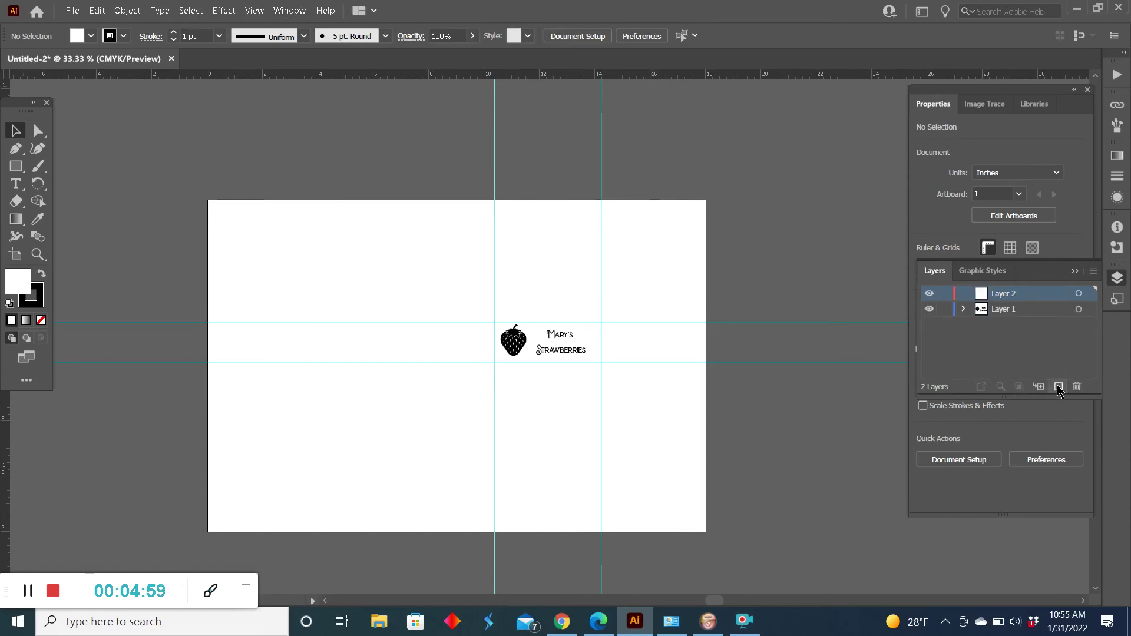
key(ctrl+f)
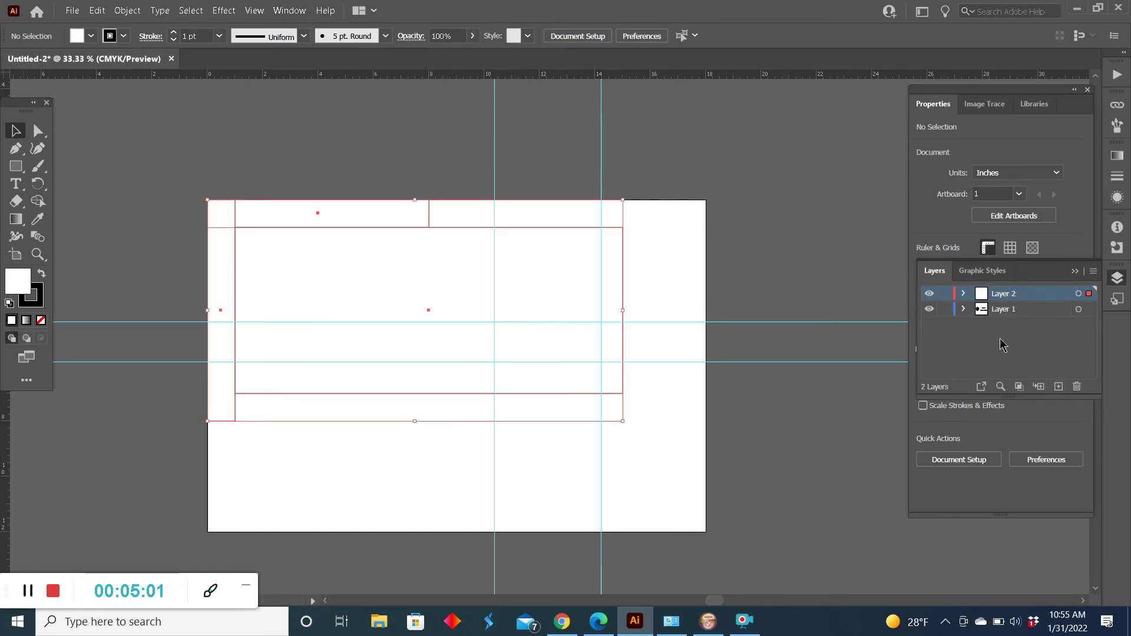
Hide Layer 2 with the rectangles and move it below Layer 1
click(929, 294)
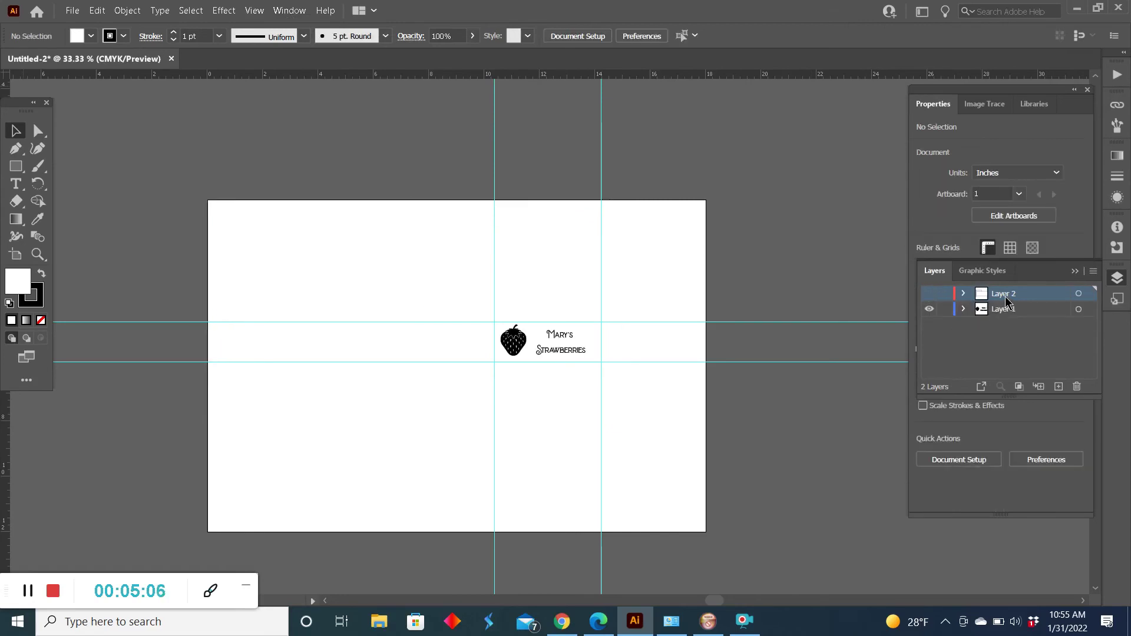
drag(1006, 298, 999, 316)
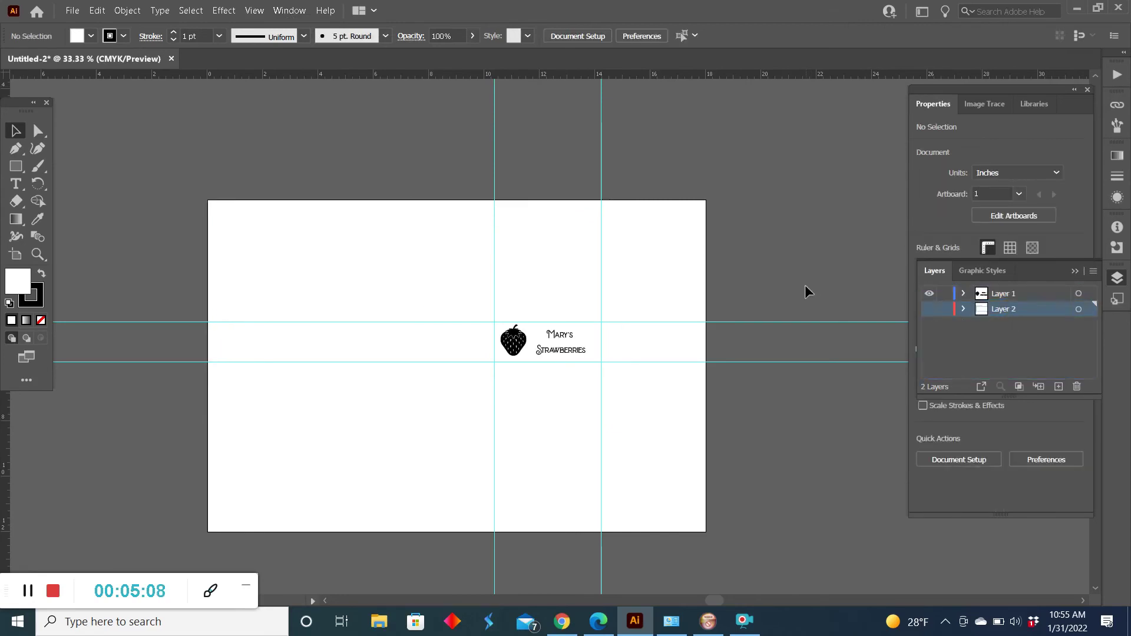
key(ctrl+v)
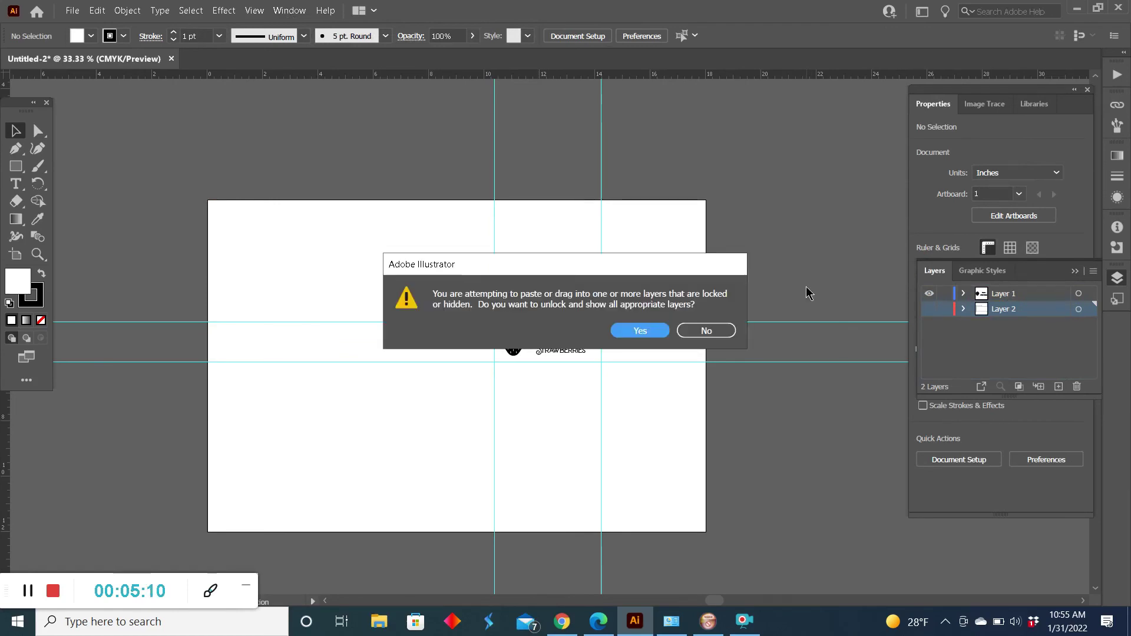
click(727, 330)
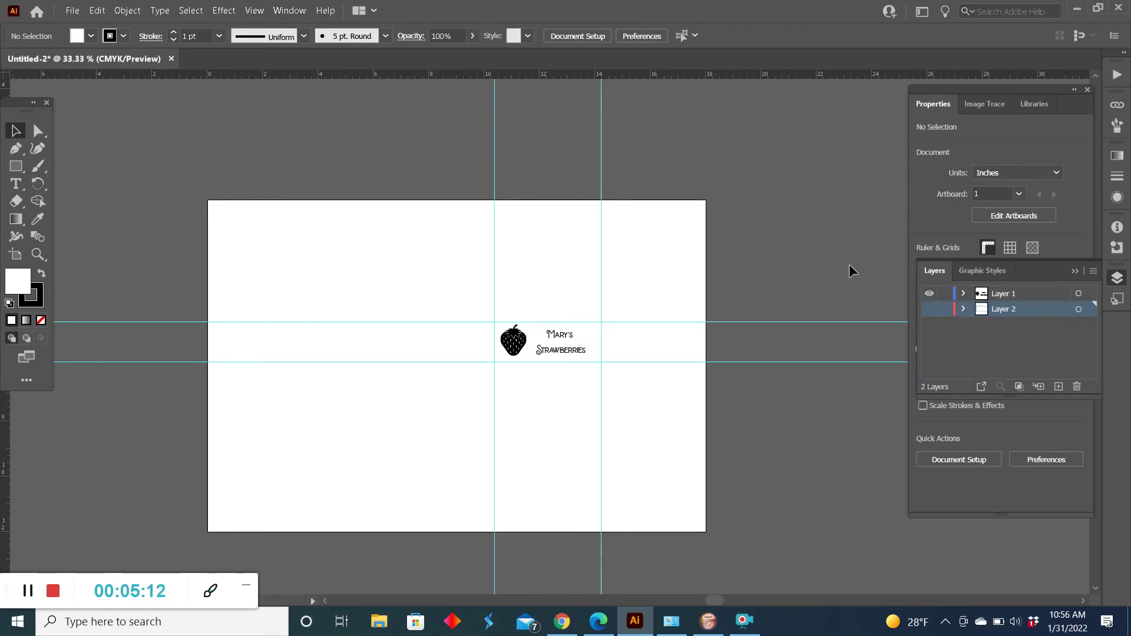
click(930, 310)
click(929, 310)
Set up the print job for the Epilog Engraver WinX64 with Auto-Rotate off and placement referenced to the artwork's top-left corner
click(73, 10)
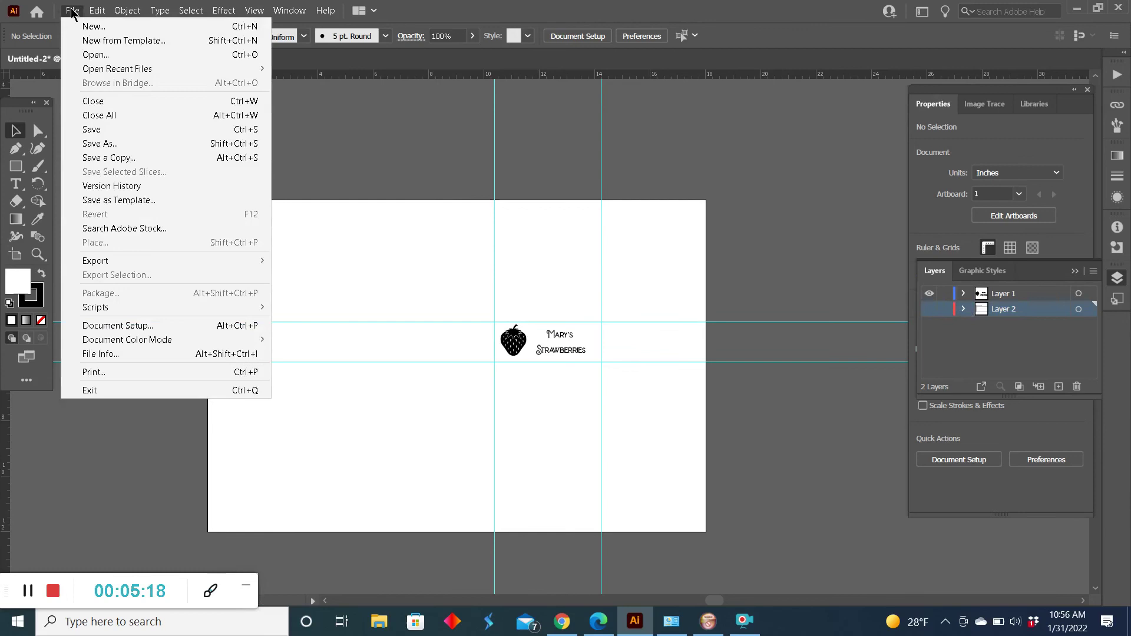
click(95, 373)
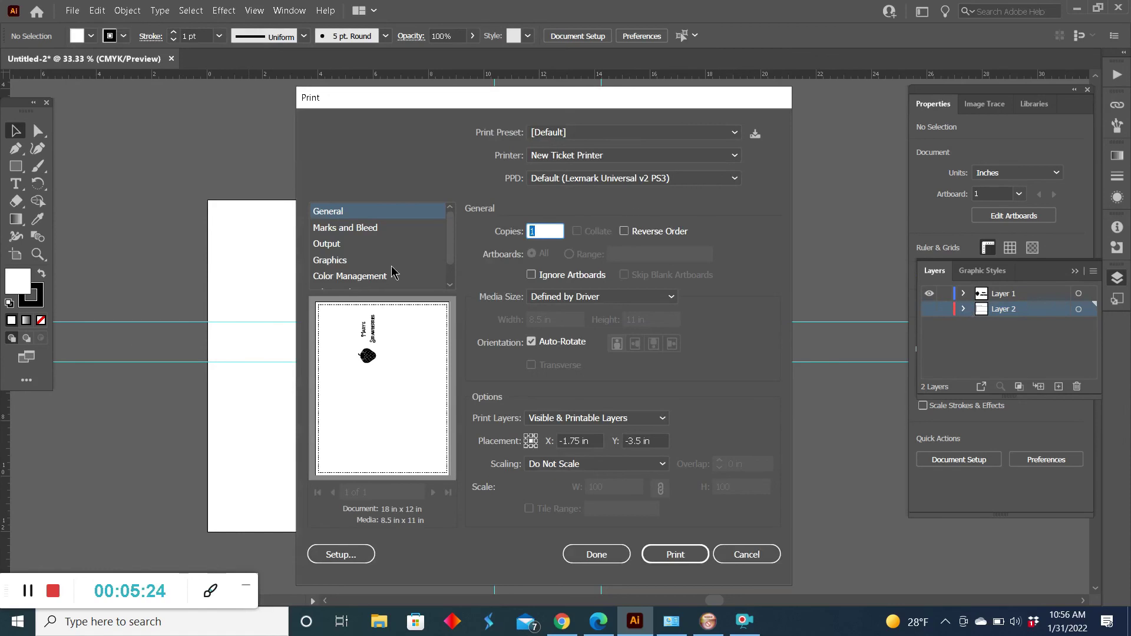
click(532, 341)
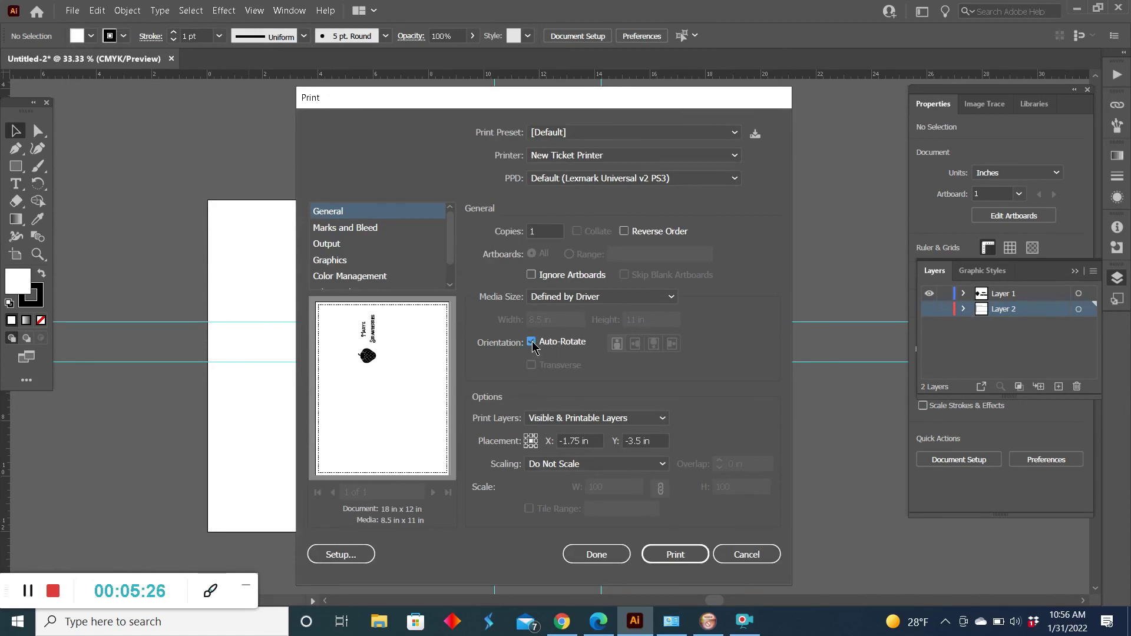
click(528, 438)
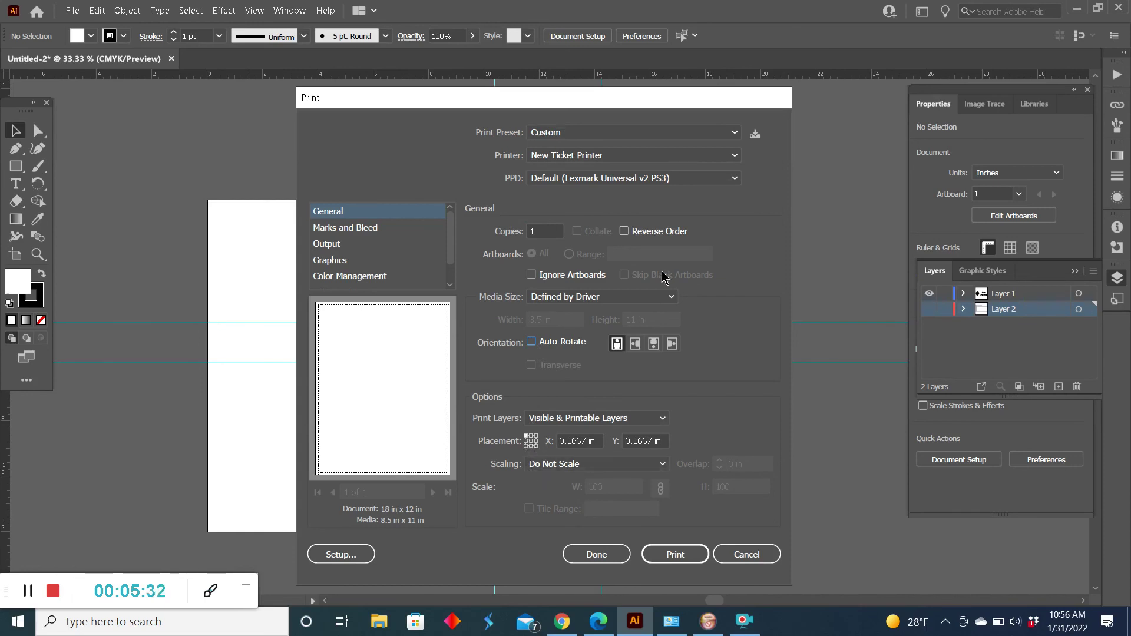
click(737, 157)
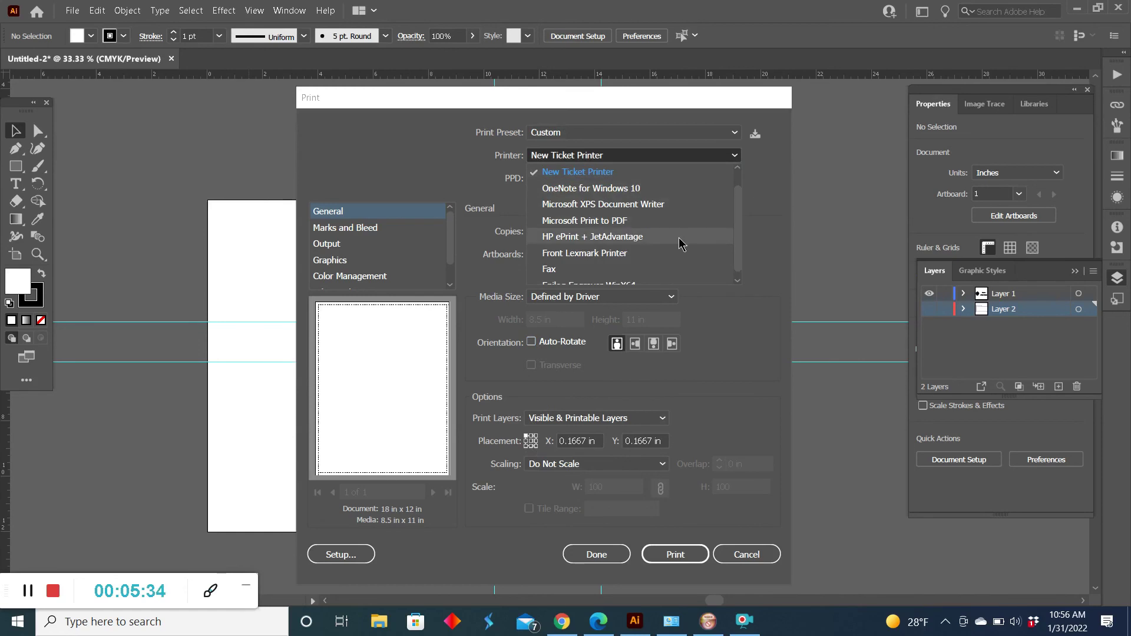
click(663, 306)
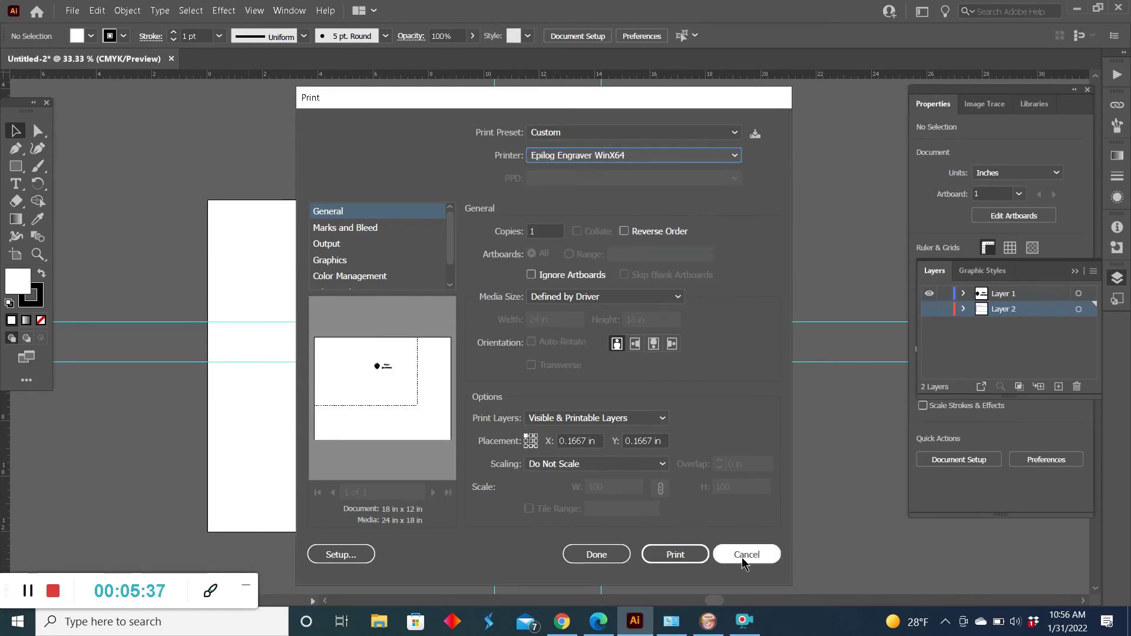
Examine the Auto Focus and Center-Engraving options in the engraver's printing preferences
click(344, 555)
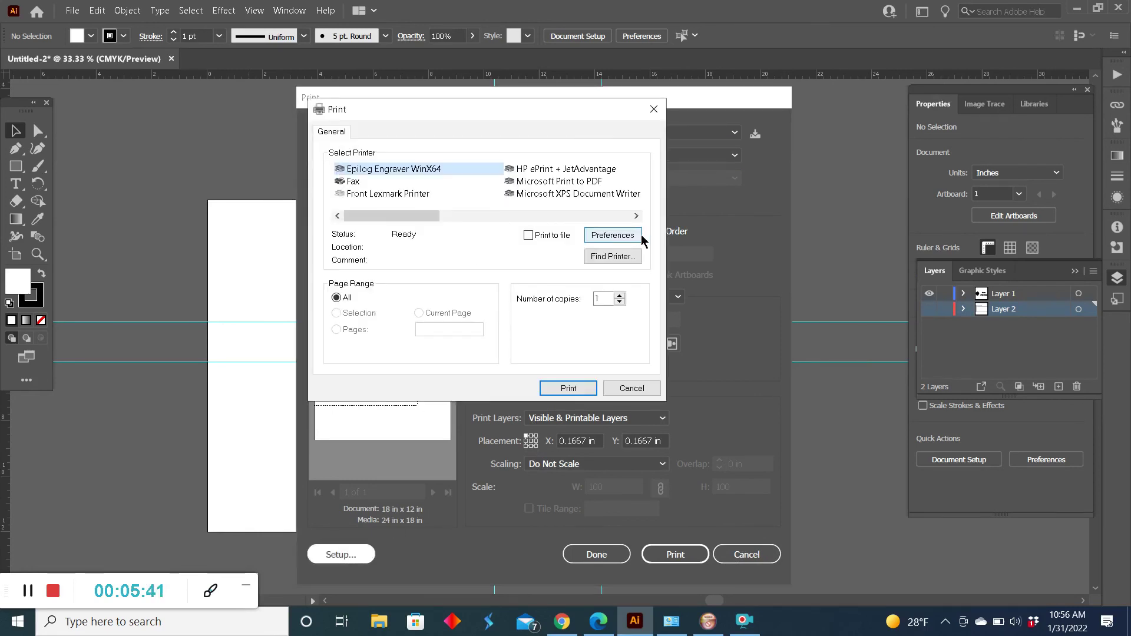
click(633, 243)
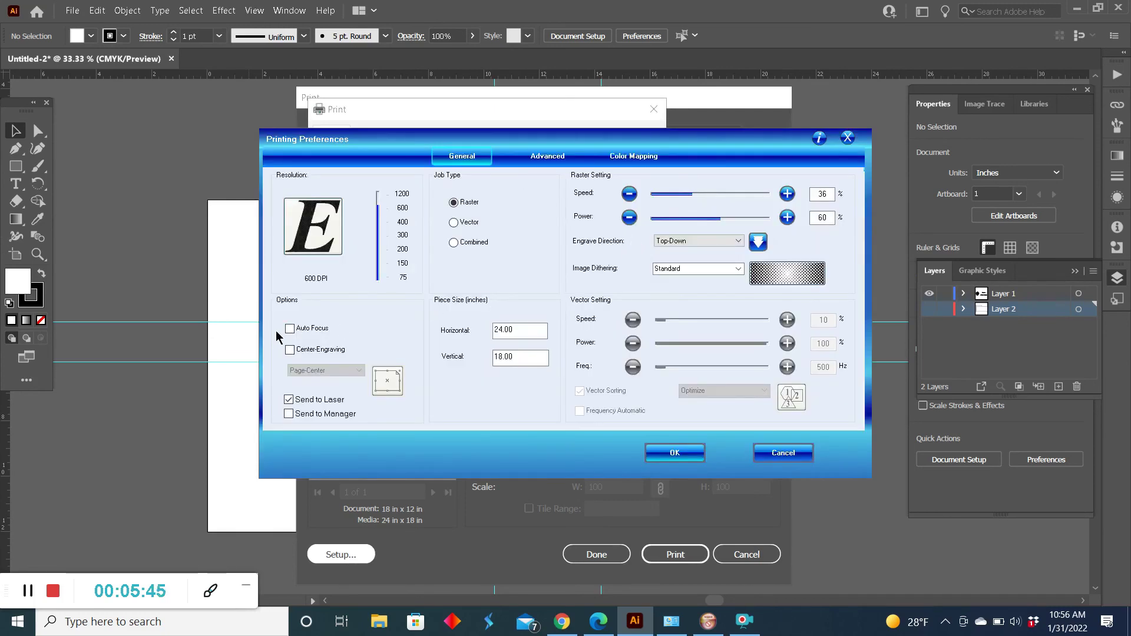
click(290, 329)
click(290, 350)
click(290, 352)
click(674, 453)
click(571, 383)
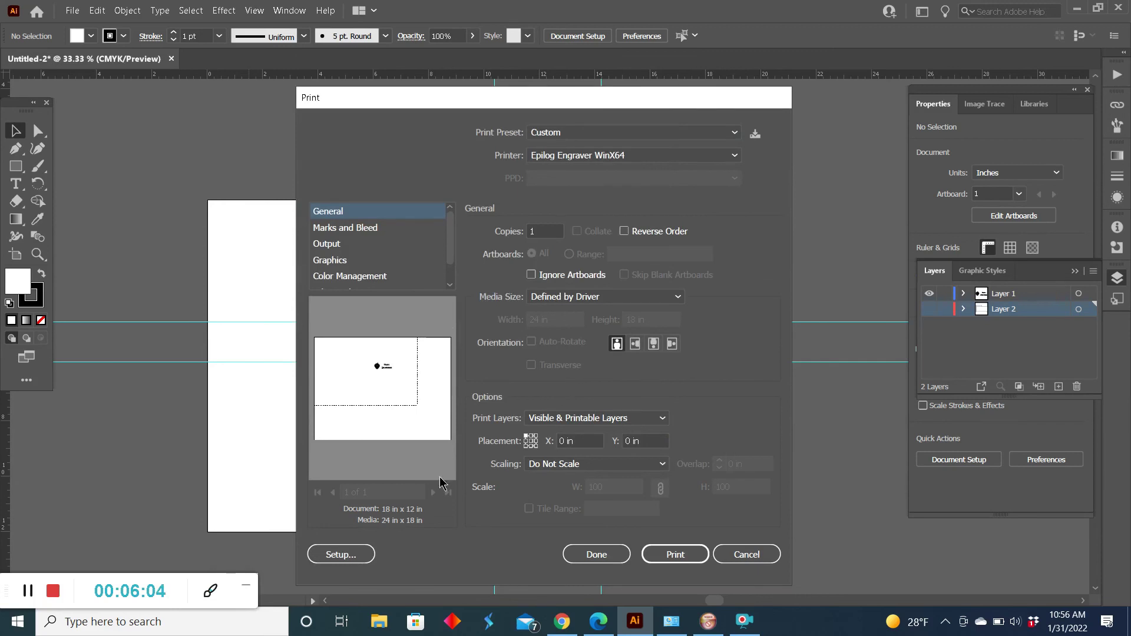
Set the engraver's piece size to 18 in horizontal and 12 in vertical in its printing preferences
click(356, 556)
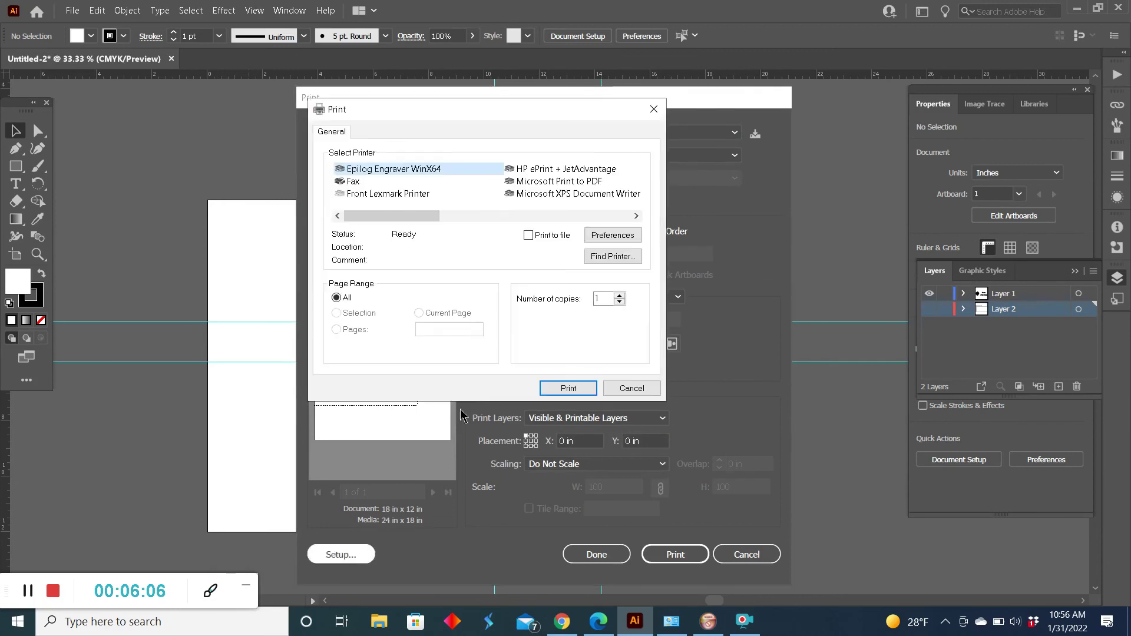
click(615, 237)
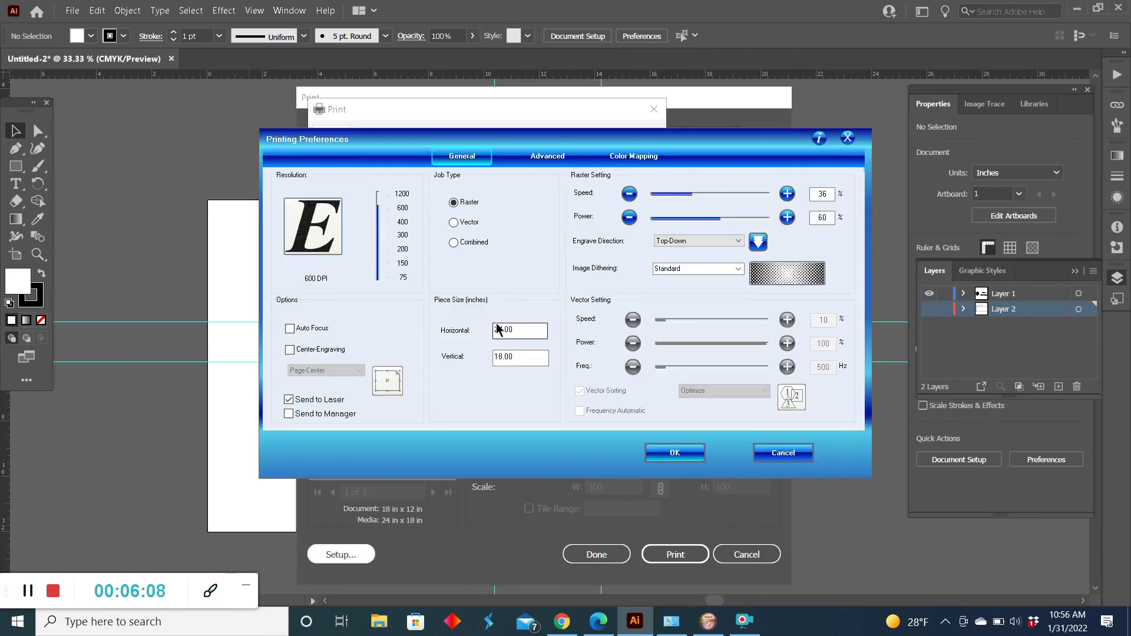
click(505, 328)
double_click(505, 328)
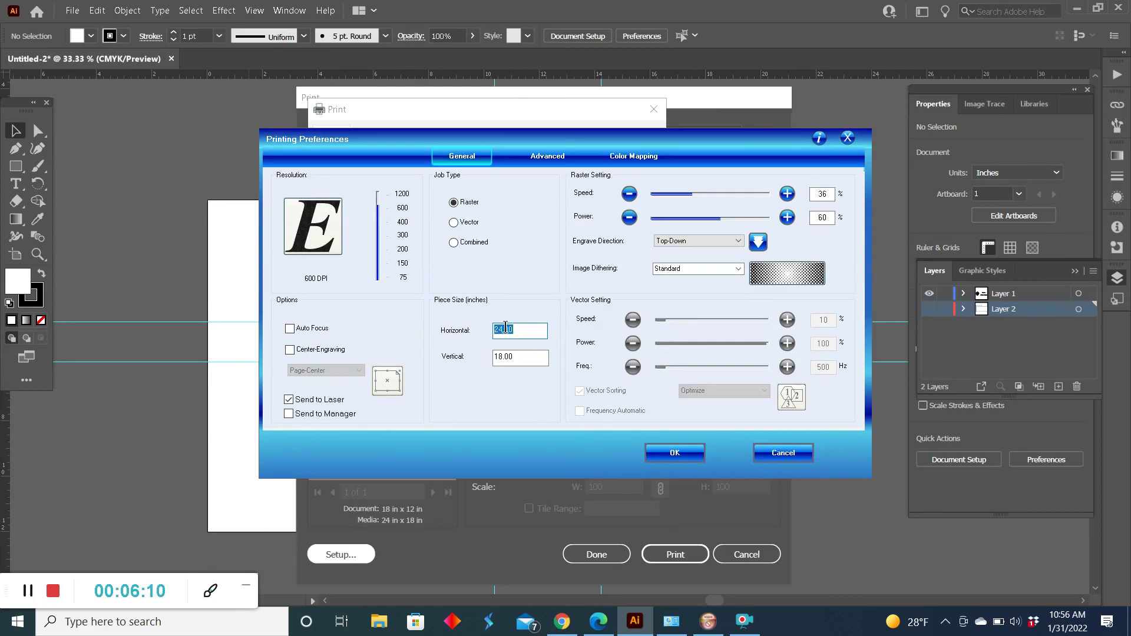
text(18)
key(Tab)
text(12)
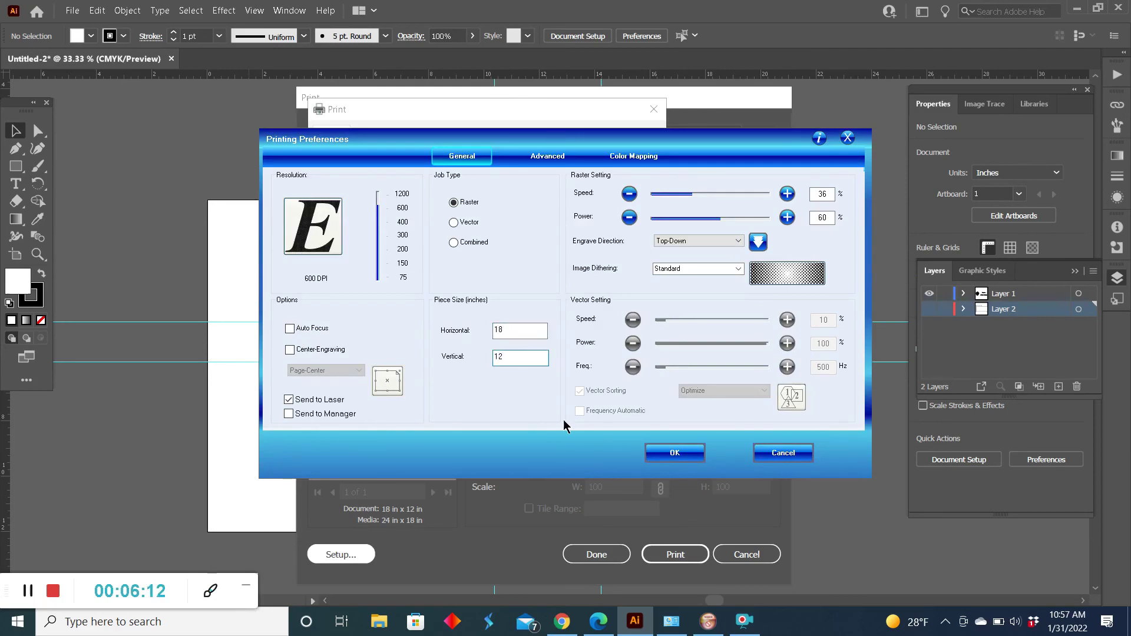
click(668, 458)
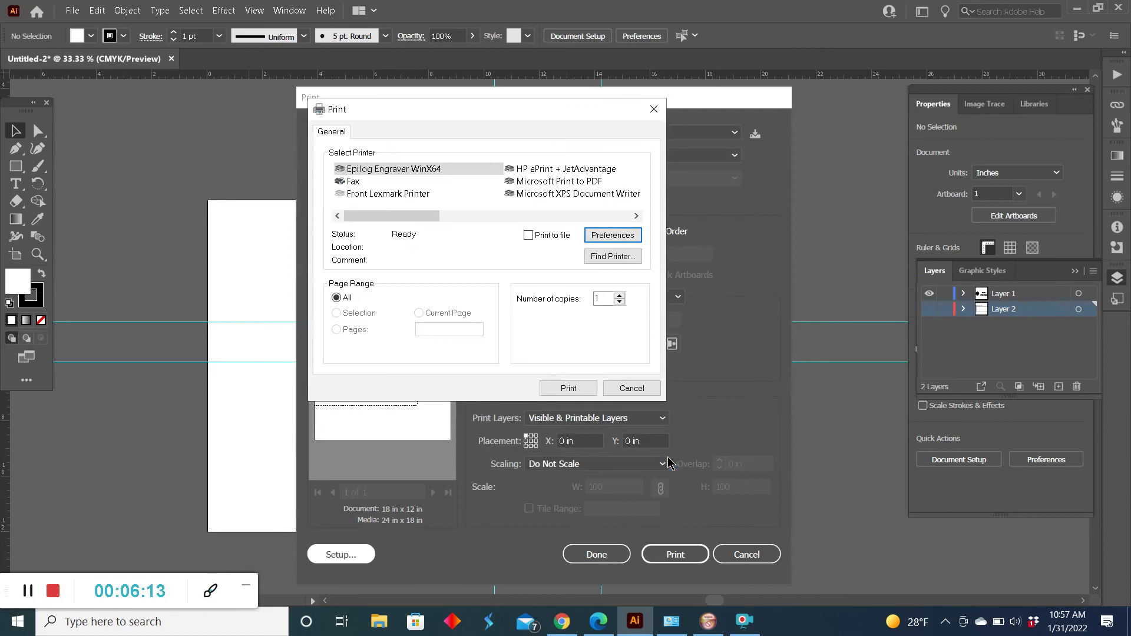
click(569, 387)
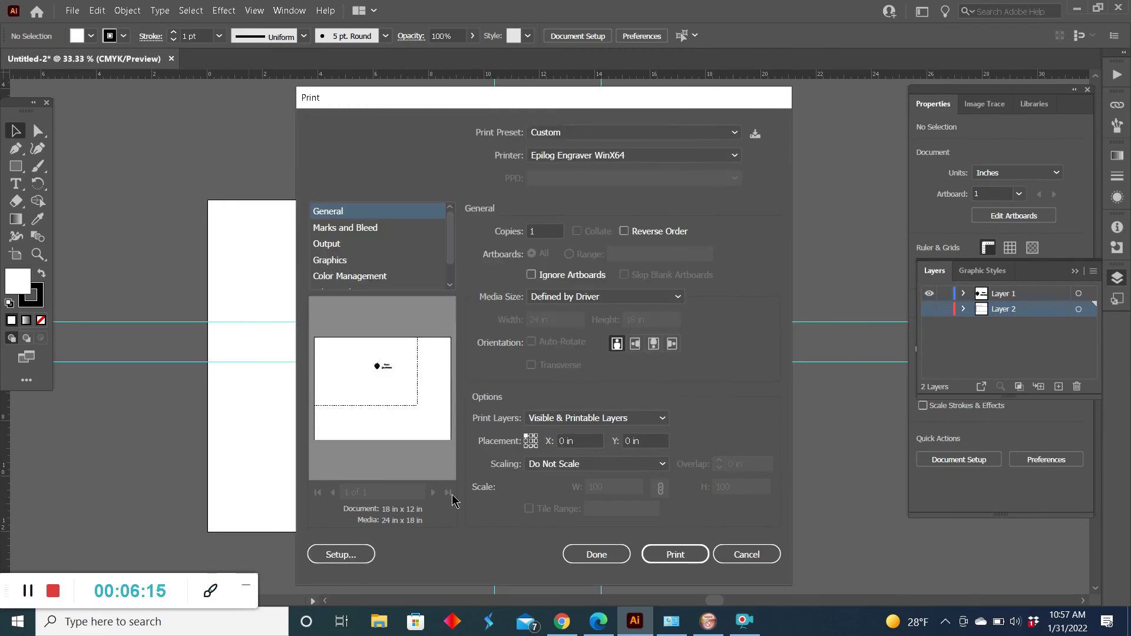
Reapply the engraver's printer setup and finish the print settings without sending the job
click(371, 552)
click(566, 386)
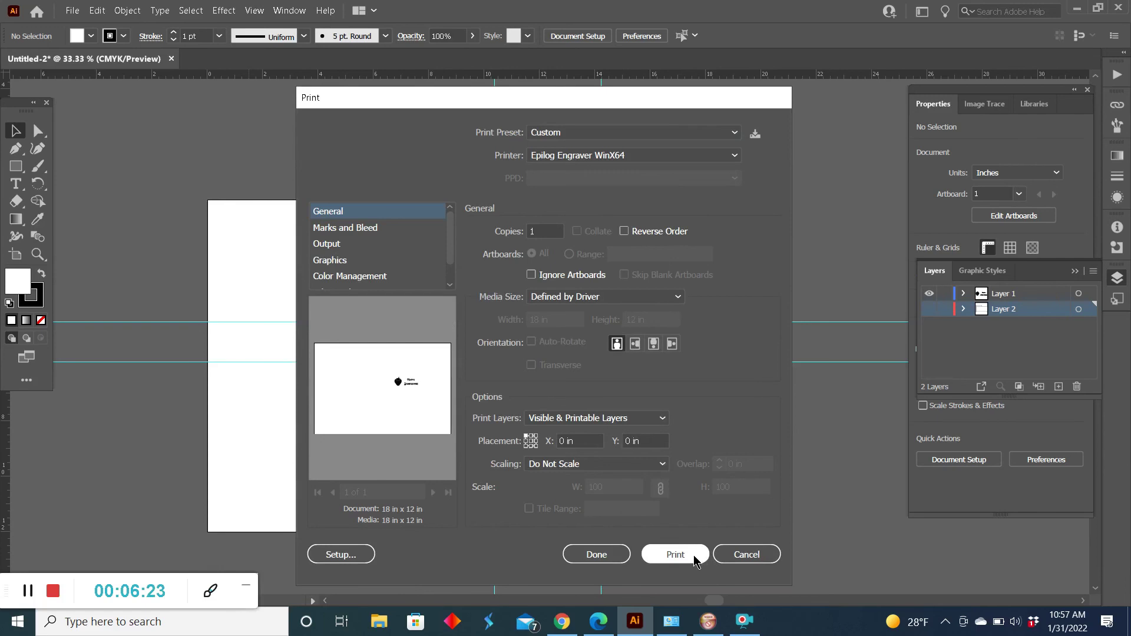
click(622, 555)
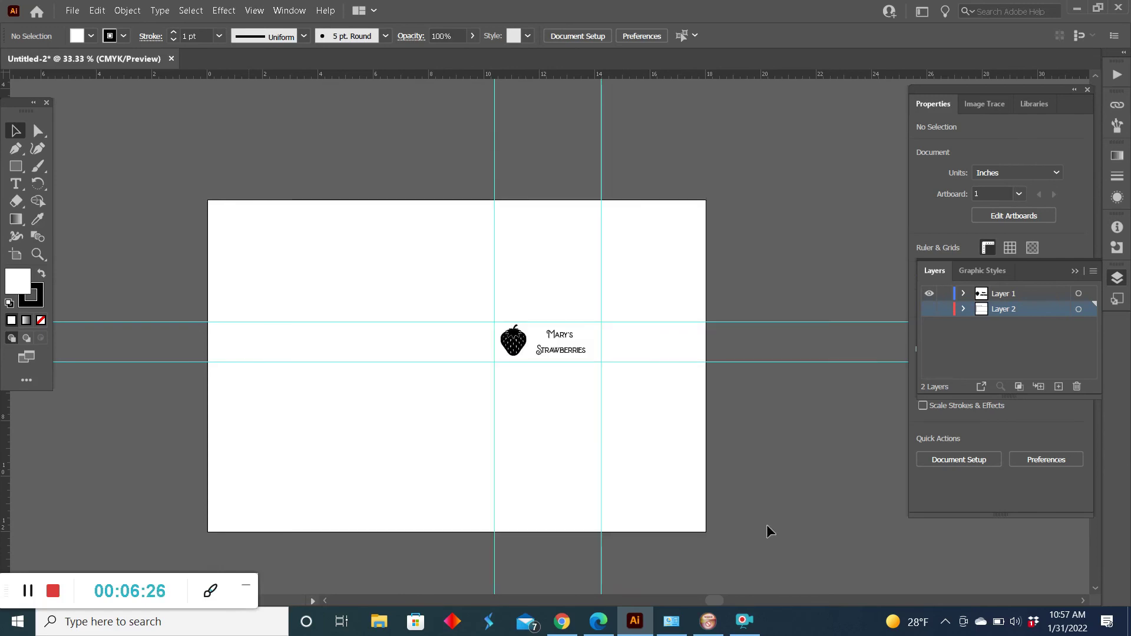